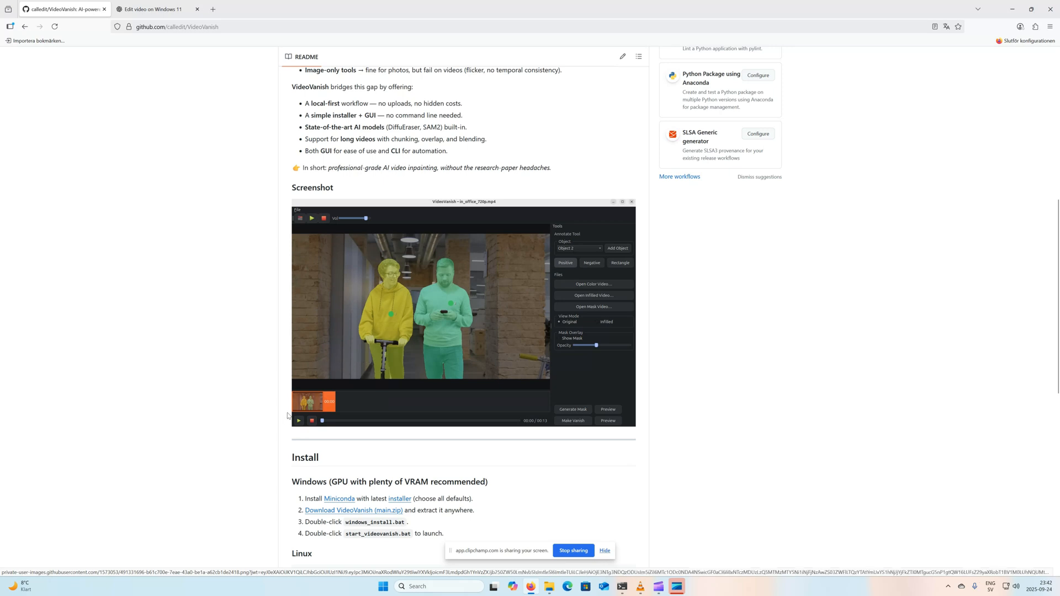
Launch VideoVanish with start_videovanish.bat from the VideoVanish project folder and maximize its window.
{"action": "scroll", "coordinate": [272, 449], "scroll_direction": "down", "scroll_amount": 2}
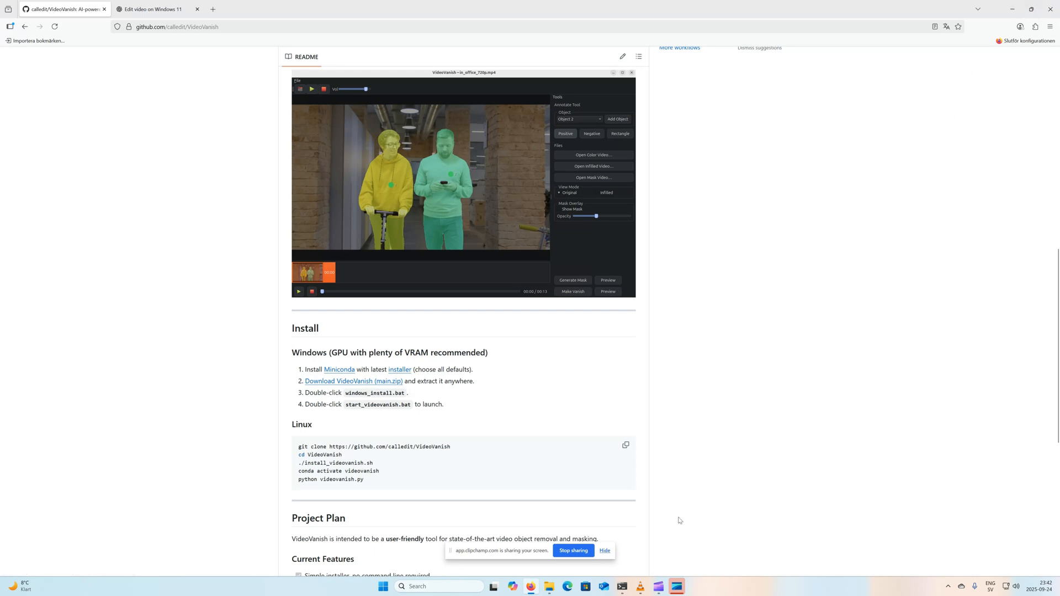
{"action": "left_click", "coordinate": [548, 586]}
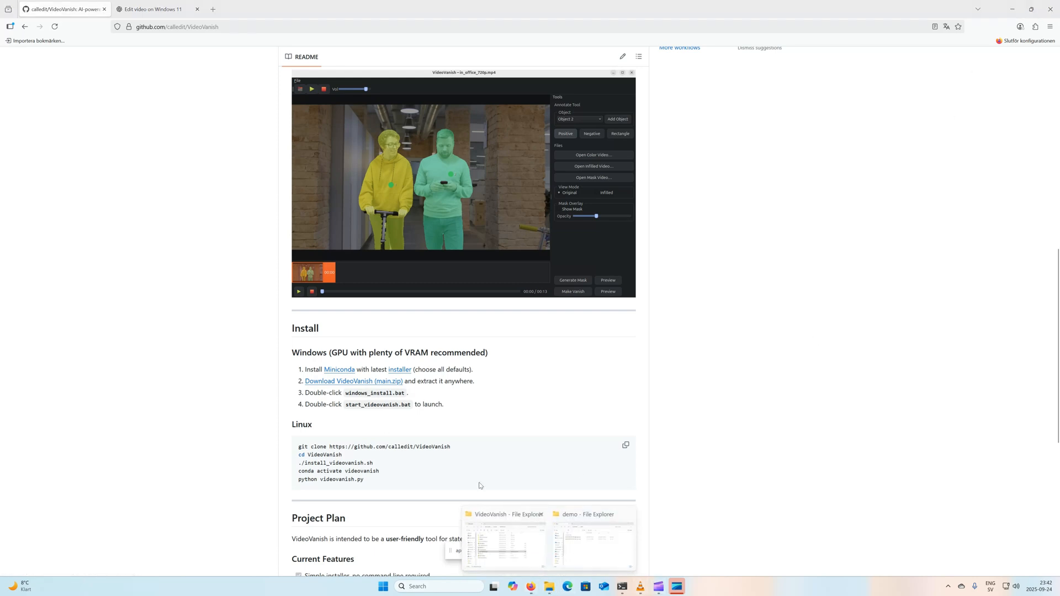
{"action": "left_click", "coordinate": [504, 542]}
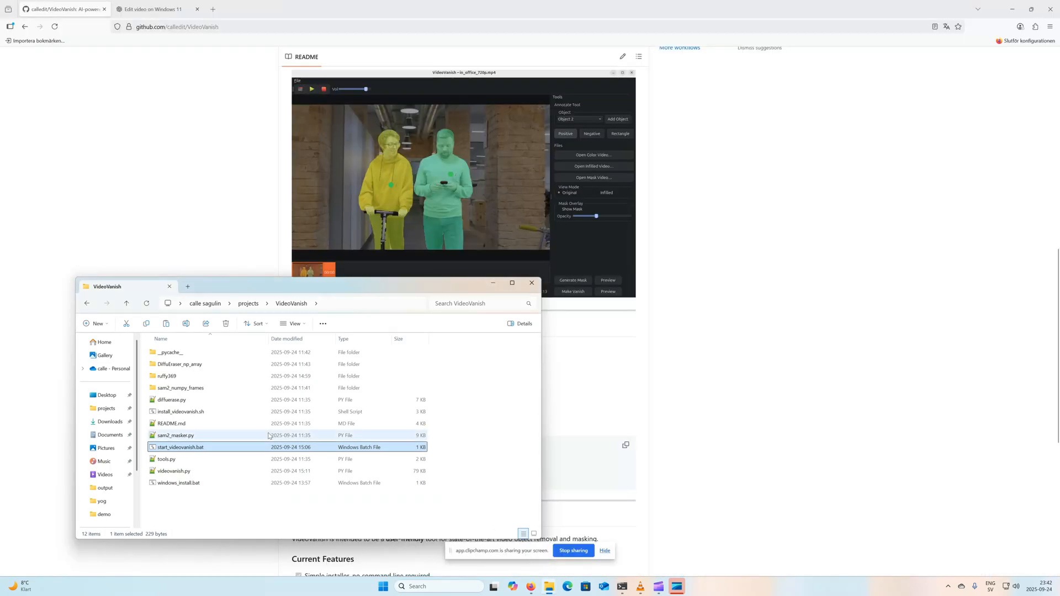
{"action": "double_click", "coordinate": [173, 448]}
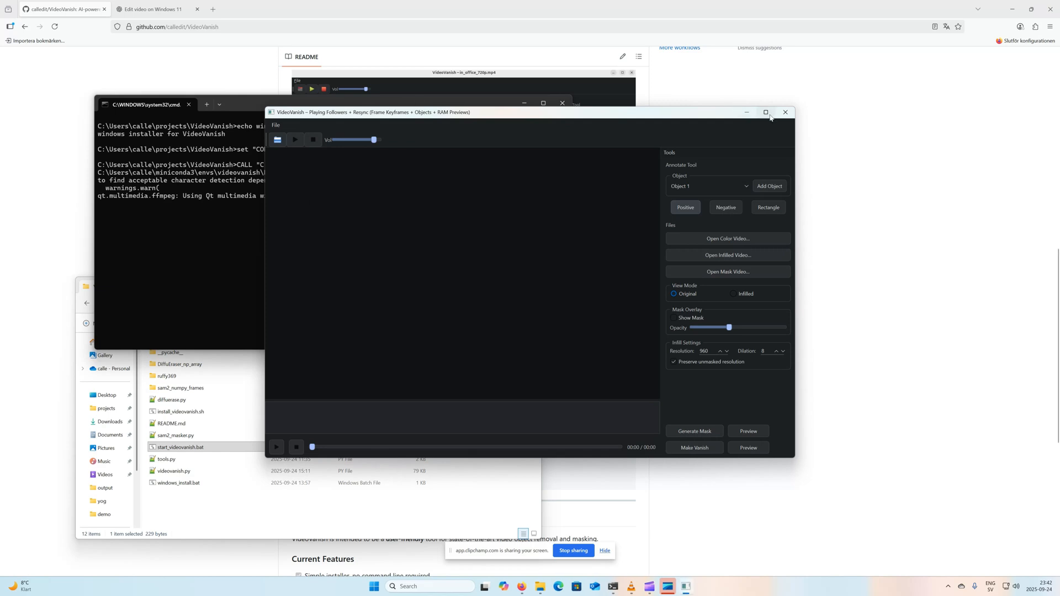
{"action": "left_click", "coordinate": [765, 113]}
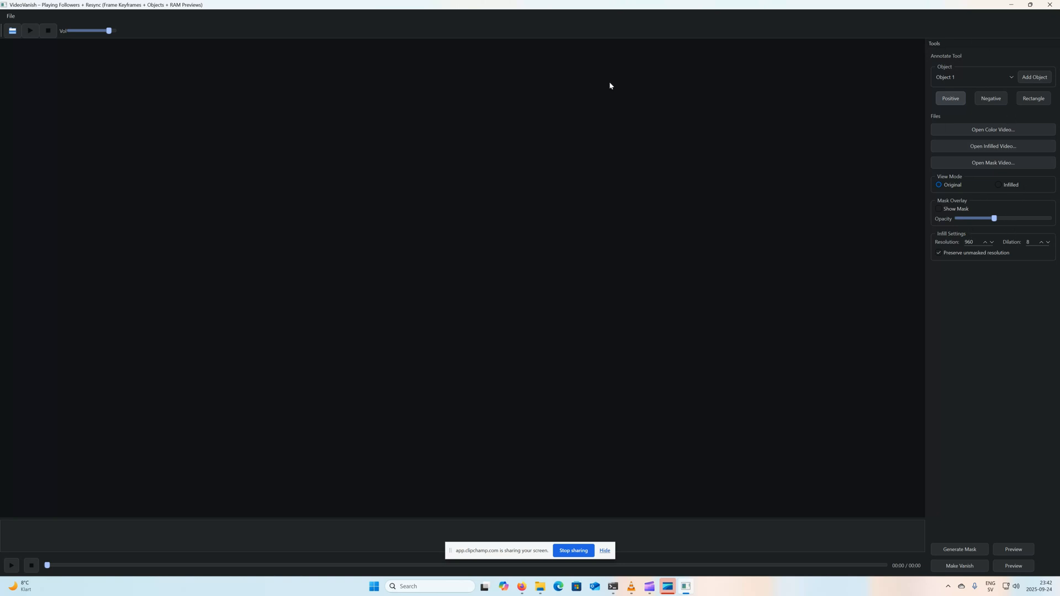
{"action": "left_click", "coordinate": [11, 18]}
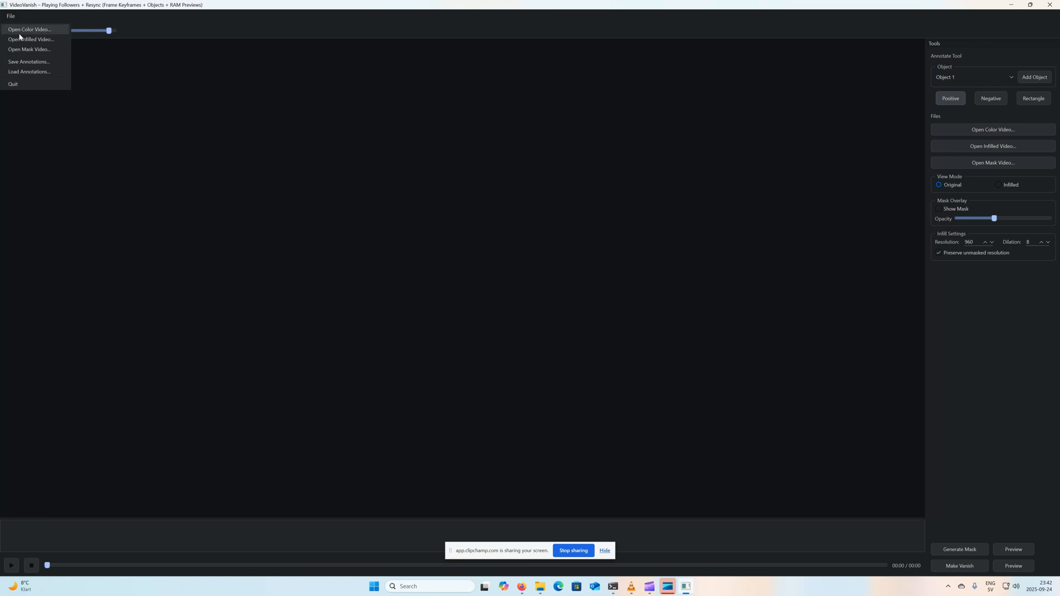
{"action": "left_click", "coordinate": [93, 75]}
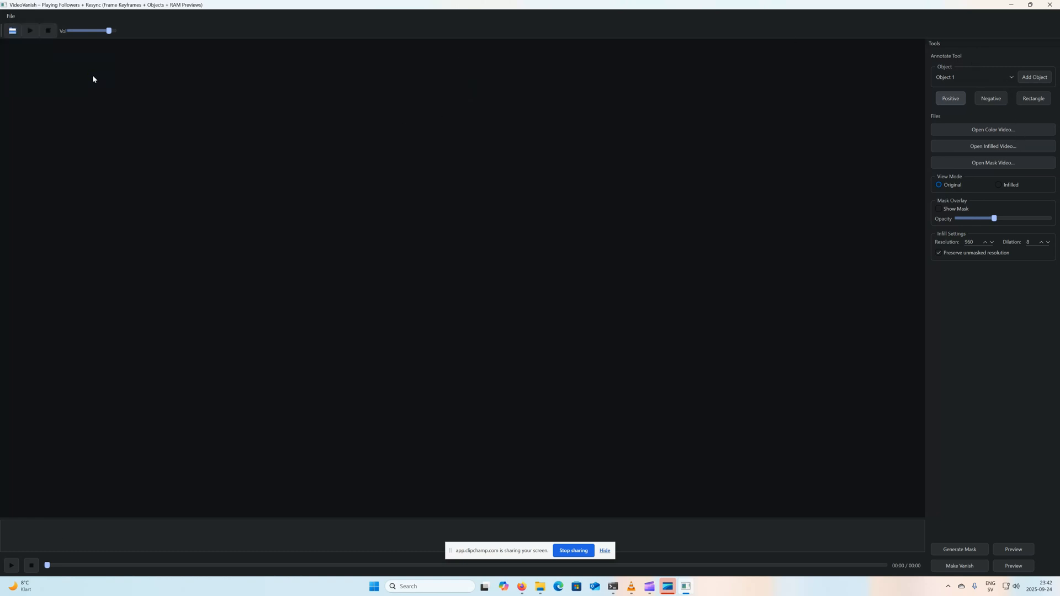
{"action": "right_click", "coordinate": [94, 74]}
{"action": "left_click", "coordinate": [11, 17]}
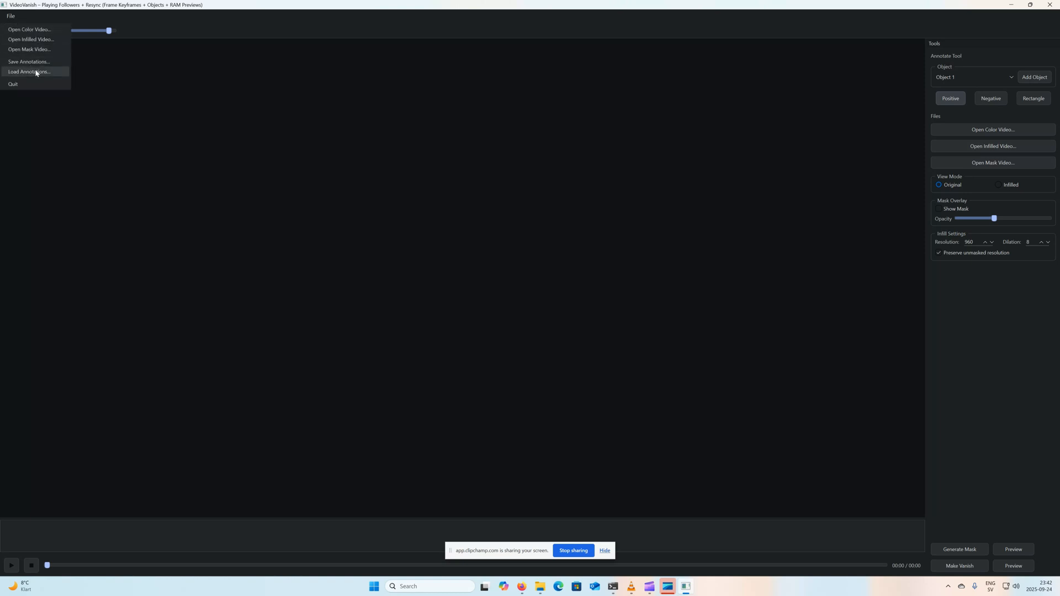
{"action": "left_click", "coordinate": [241, 214]}
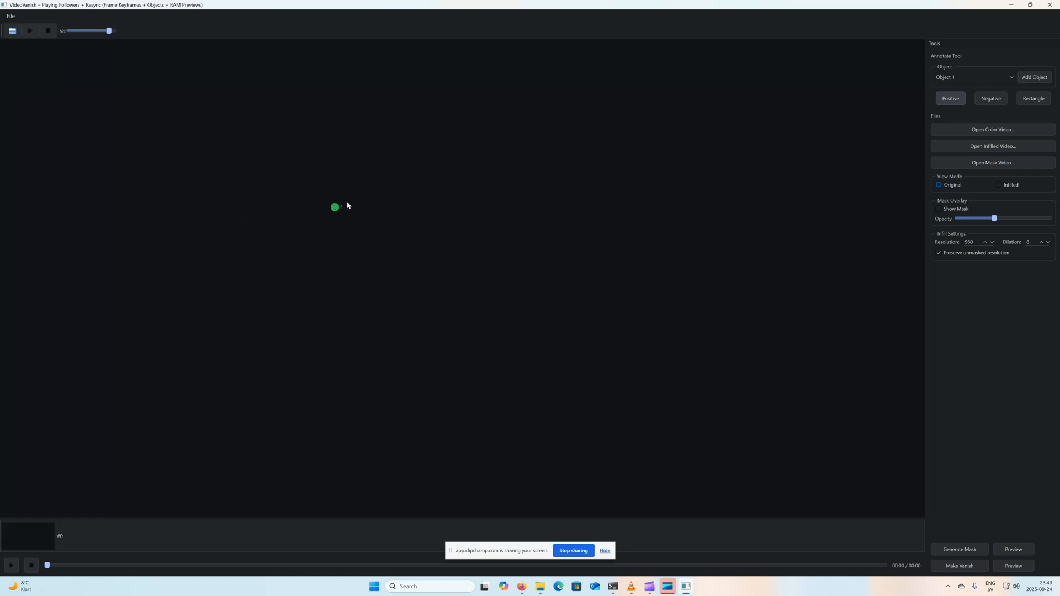
{"action": "left_click", "coordinate": [338, 207]}
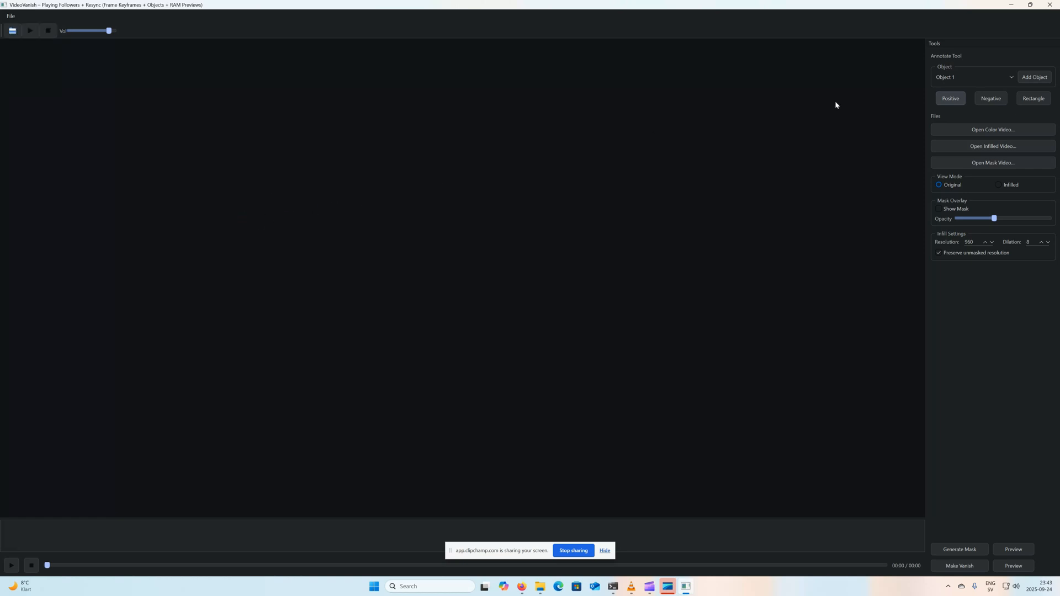
Open the color video 5642849-hd_1920_1080_30fps.mp4 from the demo folder in Downloads and play a few seconds of it.
{"action": "left_click", "coordinate": [969, 127]}
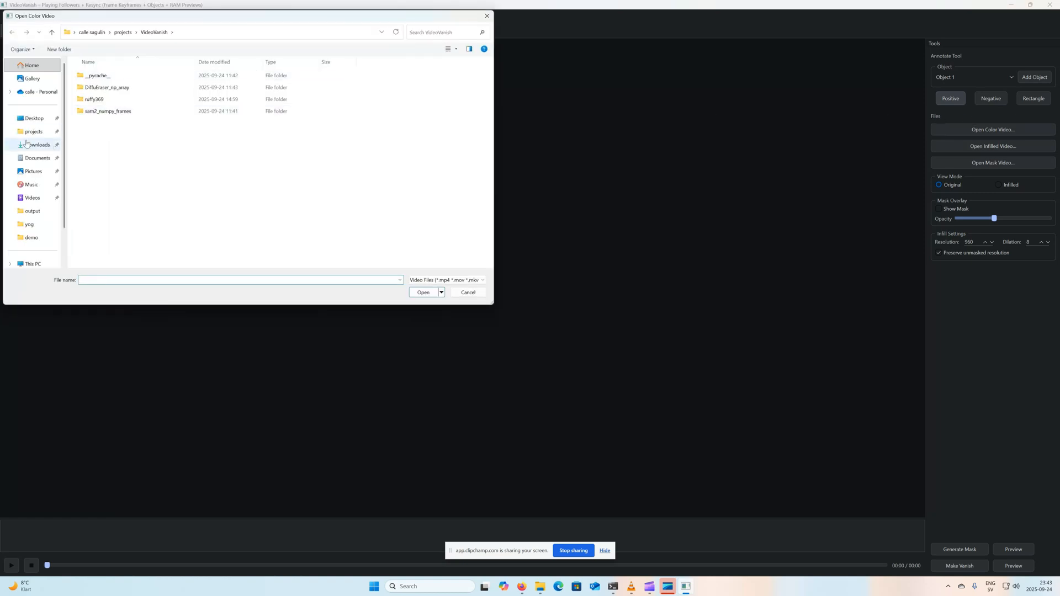
{"action": "left_click", "coordinate": [40, 145]}
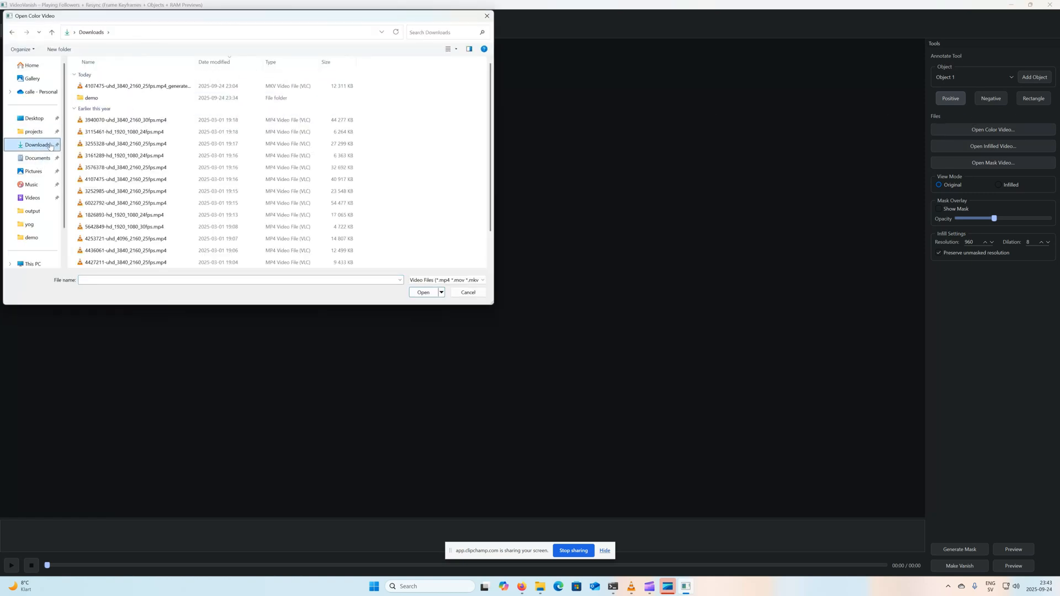
{"action": "double_click", "coordinate": [114, 98]}
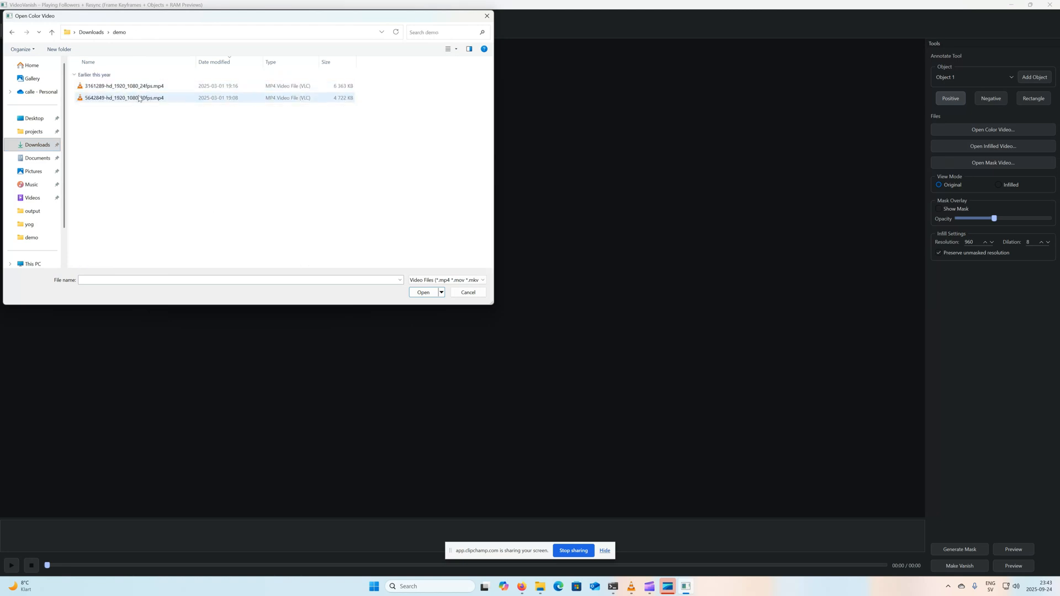
{"action": "left_click", "coordinate": [139, 99]}
{"action": "left_click", "coordinate": [423, 292]}
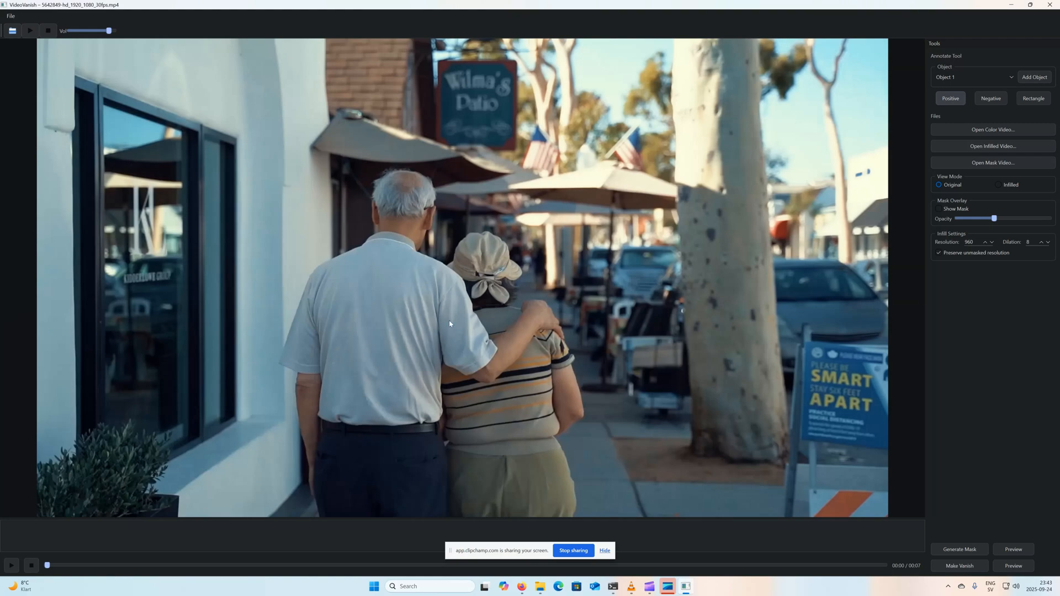
{"action": "left_click", "coordinate": [11, 566]}
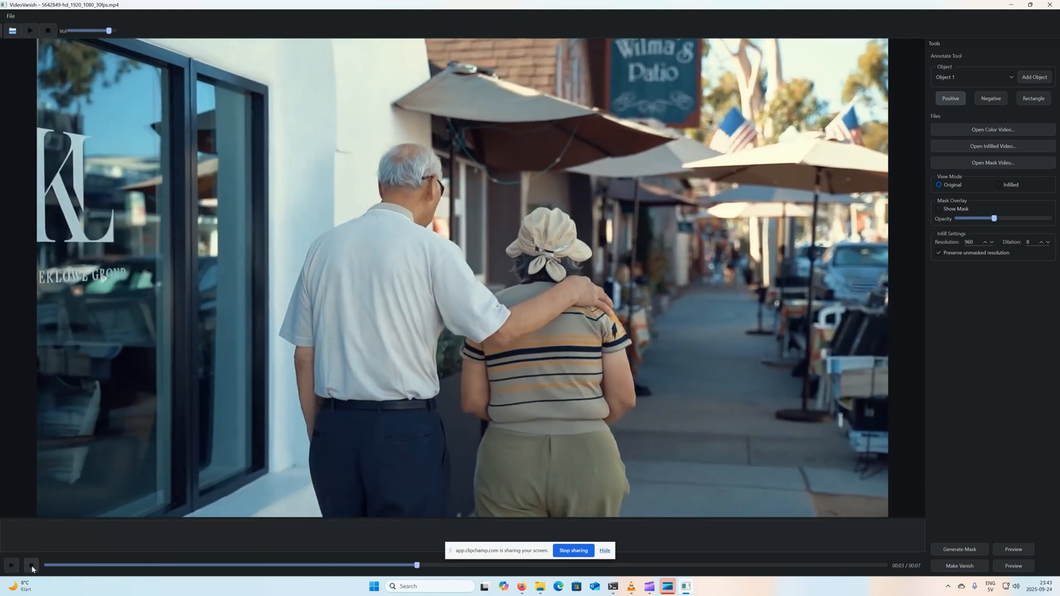
{"action": "left_click", "coordinate": [31, 565]}
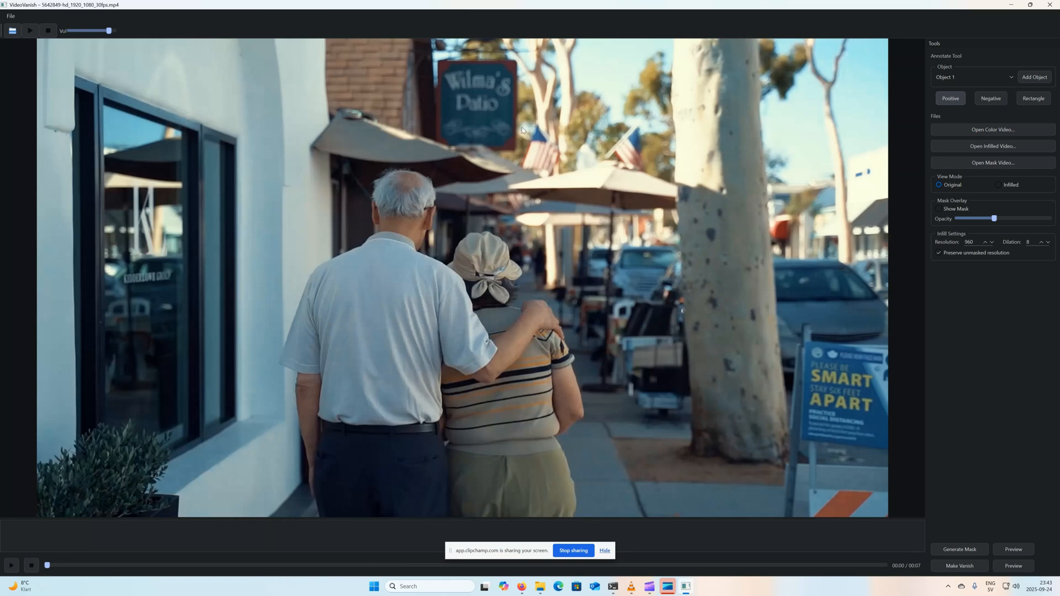
Mark the Wilma's Patio sign with a rectangle as Object 1 and the tree trunk with positive points as Object 2.
{"action": "left_click", "coordinate": [1031, 100]}
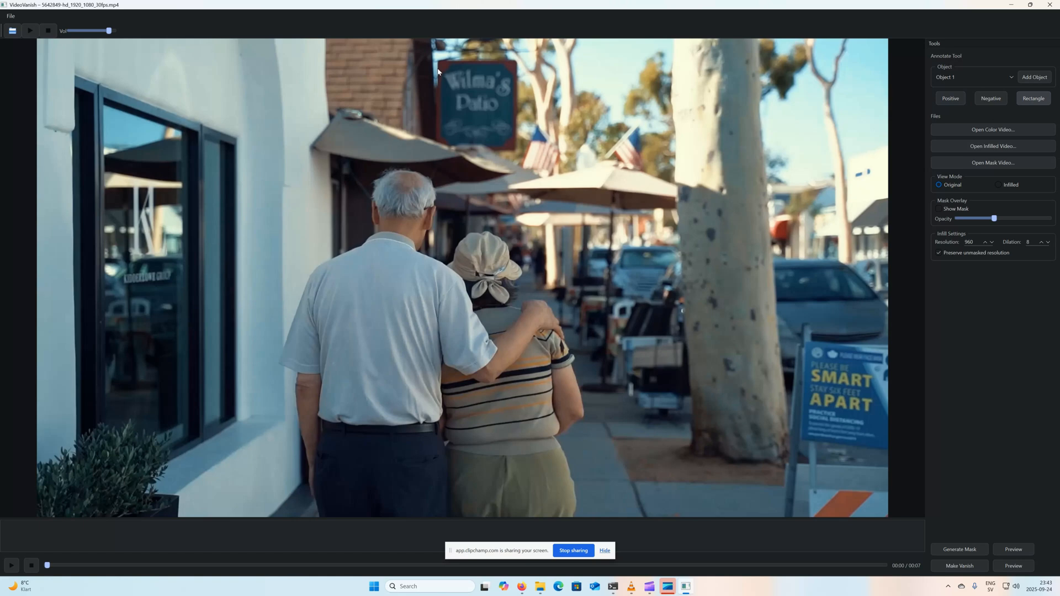
{"action": "left_click_drag", "start_coordinate": [523, 152], "coordinate": [429, 57]}
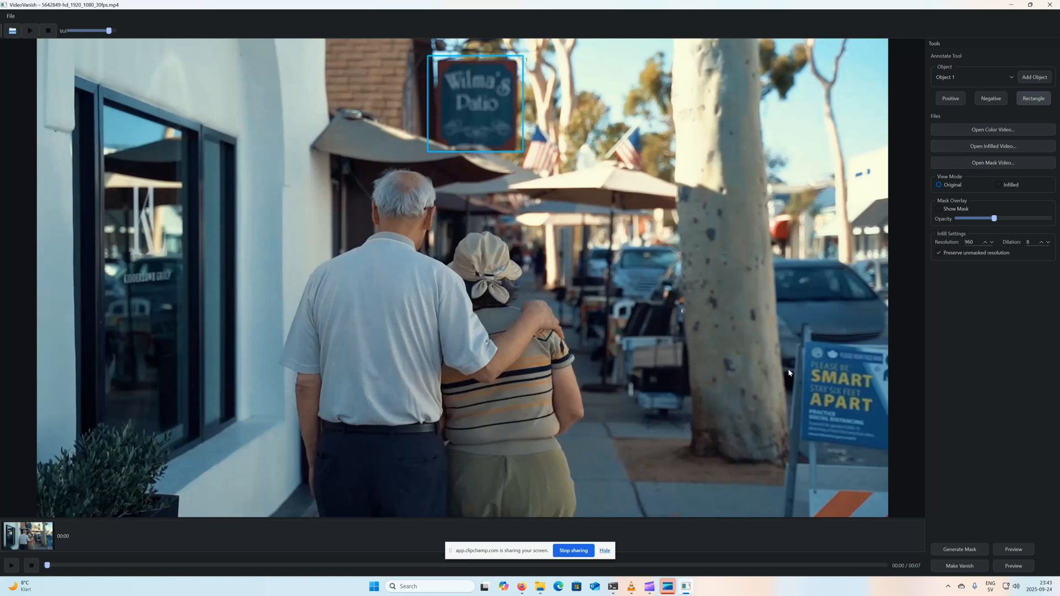
{"action": "left_click", "coordinate": [982, 78]}
{"action": "left_click", "coordinate": [957, 94]}
{"action": "left_click", "coordinate": [959, 99]}
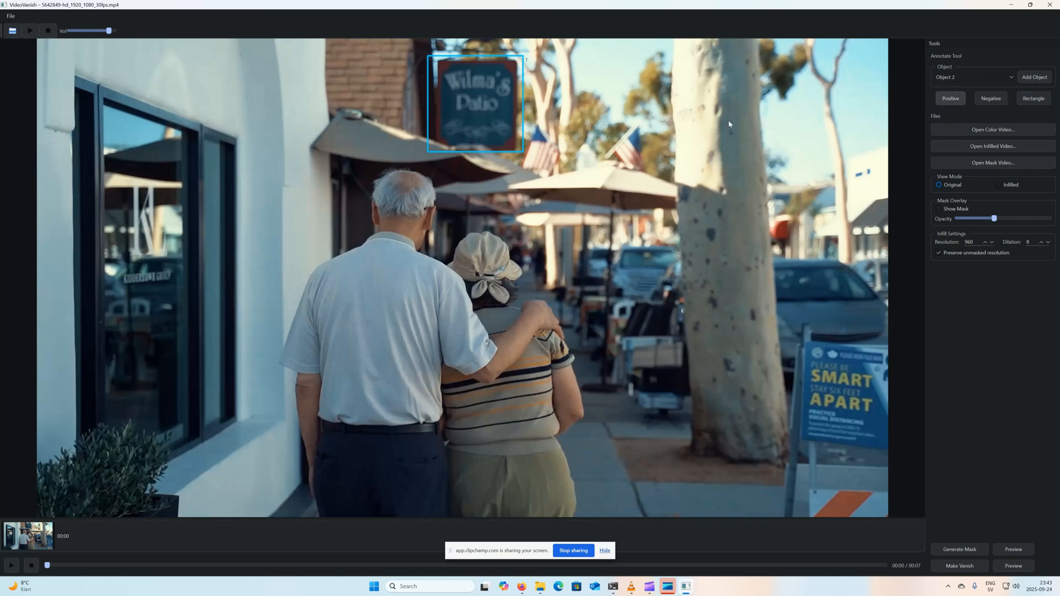
{"action": "left_click", "coordinate": [720, 84]}
Try a negative point for Object 2 on the patio umbrella and remove it.
{"action": "left_click", "coordinate": [991, 98]}
{"action": "left_click", "coordinate": [635, 183]}
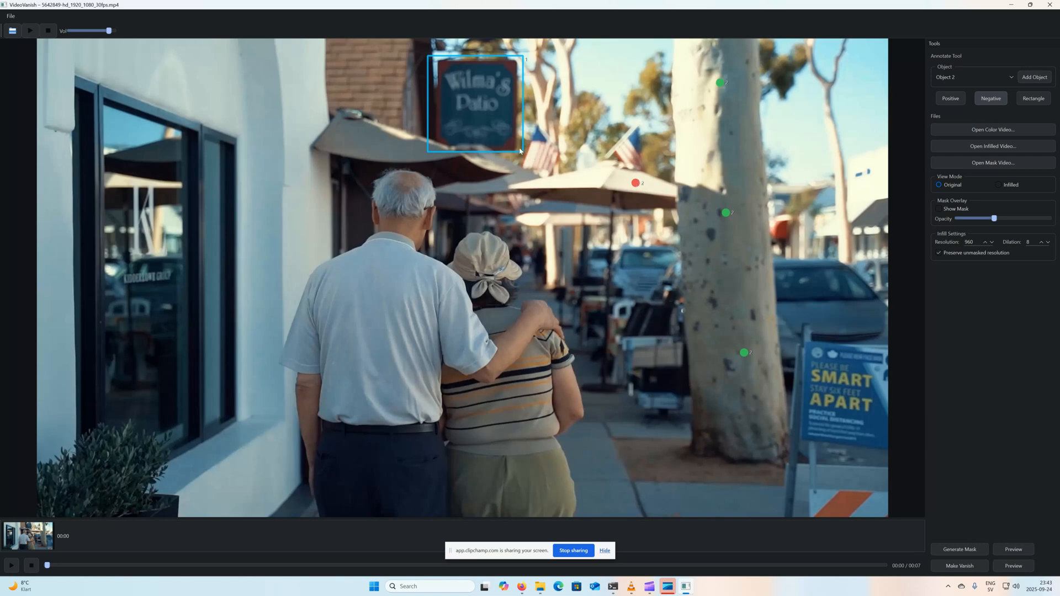
{"action": "right_click", "coordinate": [635, 183]}
Preview the mask, add a positive point at the gap in the upper tree trunk, and preview it again.
{"action": "left_click", "coordinate": [1015, 551]}
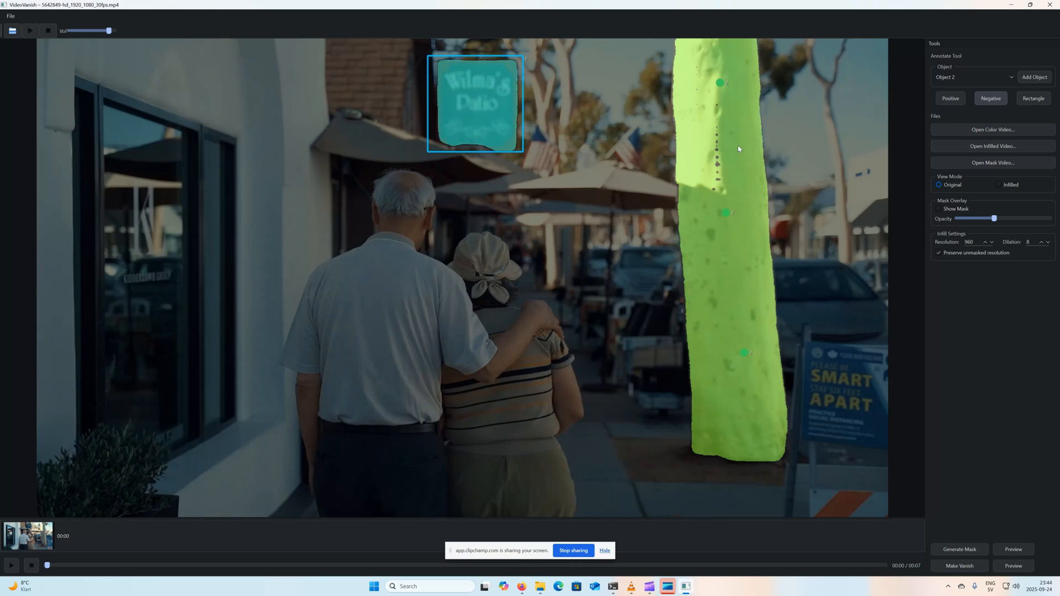
{"action": "left_click", "coordinate": [716, 163]}
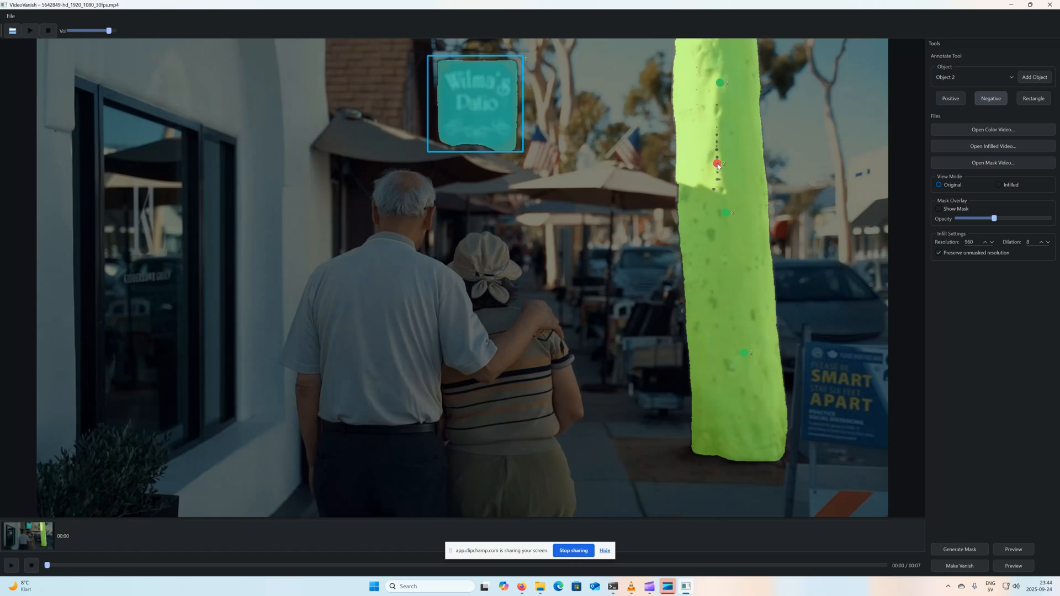
{"action": "left_click", "coordinate": [719, 165]}
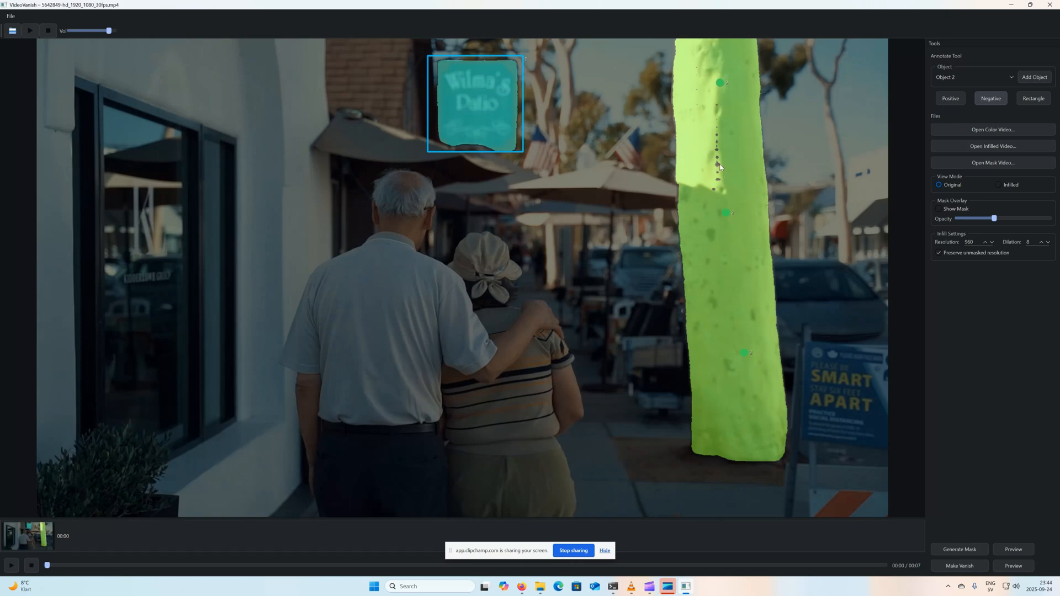
{"action": "left_click", "coordinate": [960, 99]}
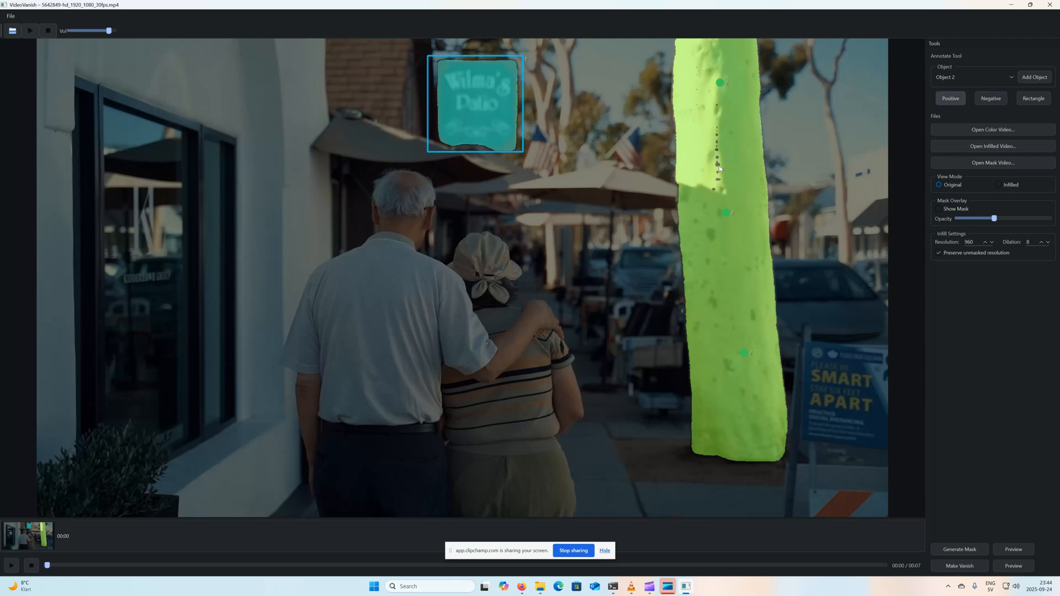
{"action": "left_click", "coordinate": [1014, 550]}
Generate the mask video for the sign and tree trunk and play it with the mask overlay.
{"action": "left_click", "coordinate": [959, 549]}
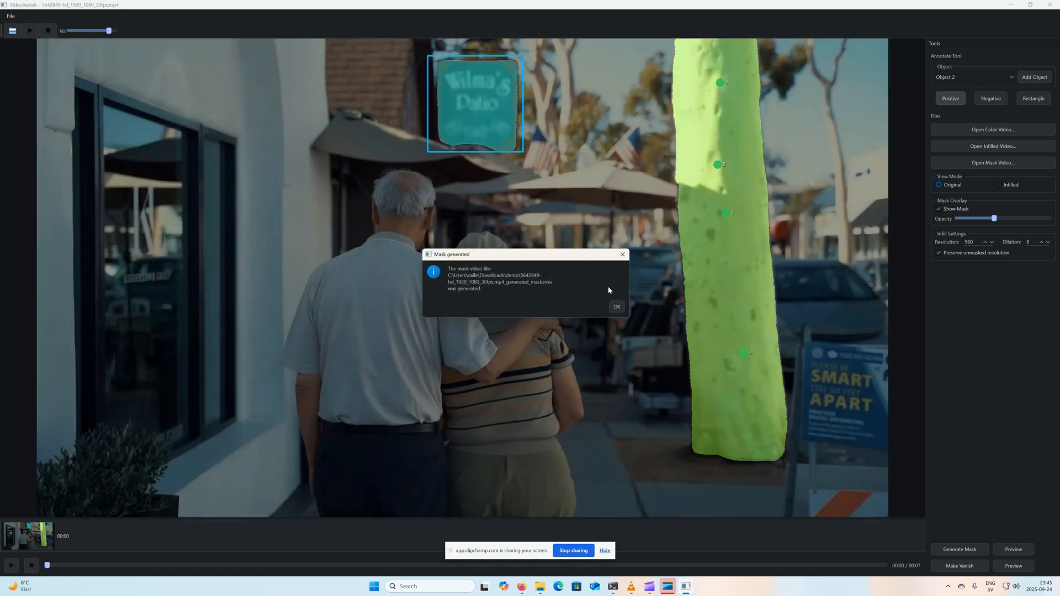
{"action": "left_click", "coordinate": [618, 308]}
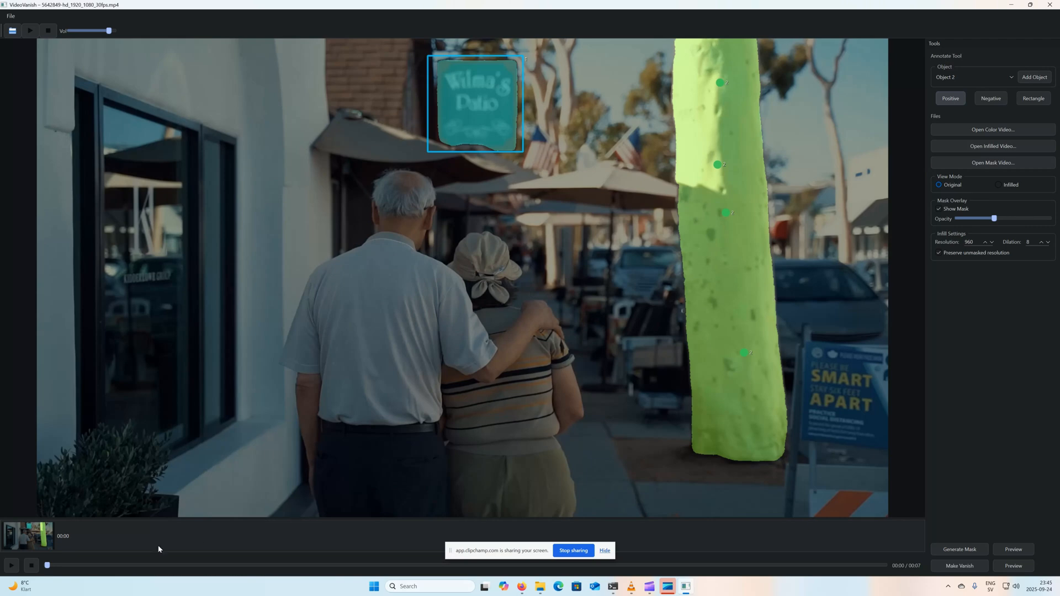
{"action": "left_click", "coordinate": [11, 565]}
Select Object 3 and place positive points on the man's forearm, shirt, trousers and head in the first frame.
{"action": "left_click", "coordinate": [966, 77]}
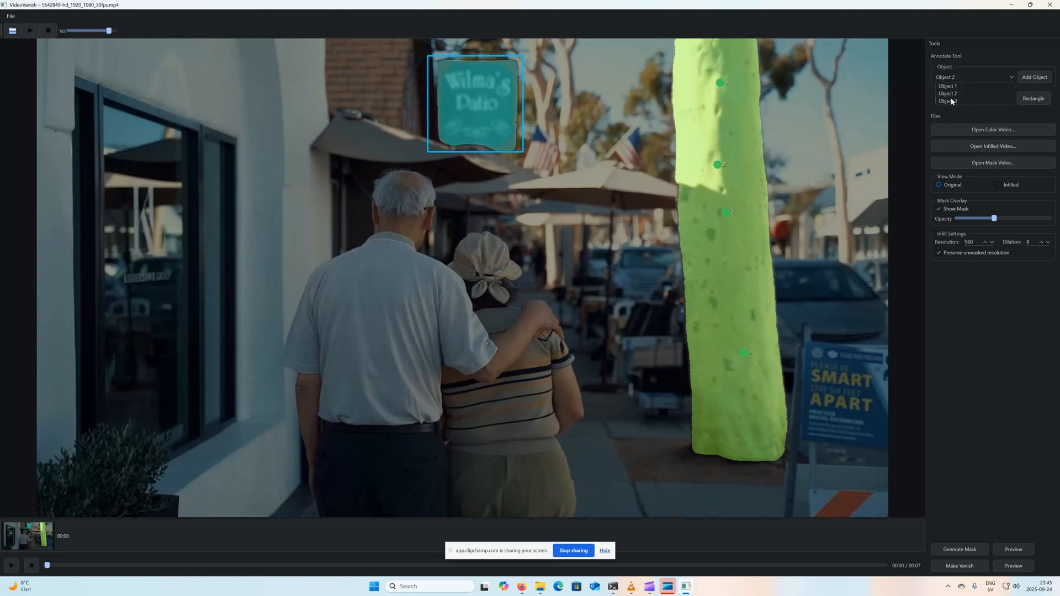
{"action": "left_click", "coordinate": [943, 103]}
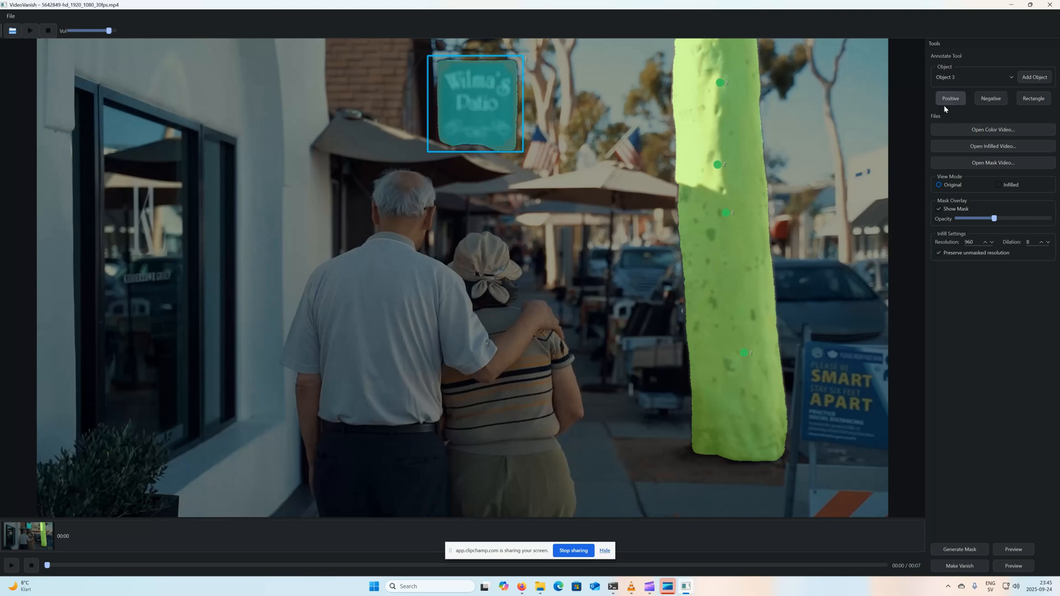
{"action": "left_click", "coordinate": [516, 336]}
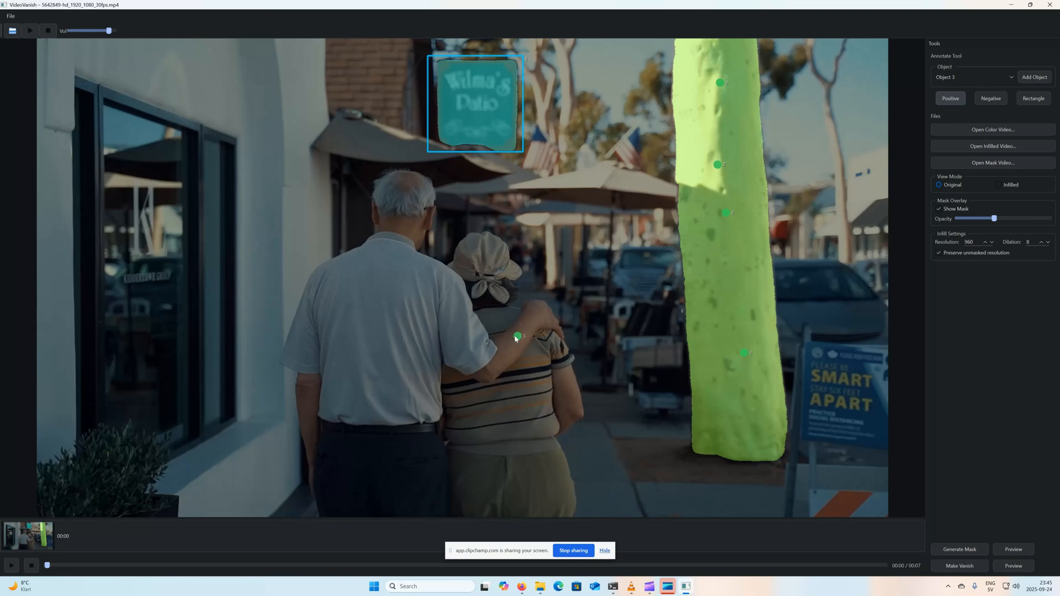
{"action": "left_click", "coordinate": [400, 305]}
{"action": "left_click", "coordinate": [378, 467]}
Scrub through the start of the masked video, return to the first frame and preview the mask including Object 3.
{"action": "left_click_drag", "start_coordinate": [111, 567], "coordinate": [142, 567]}
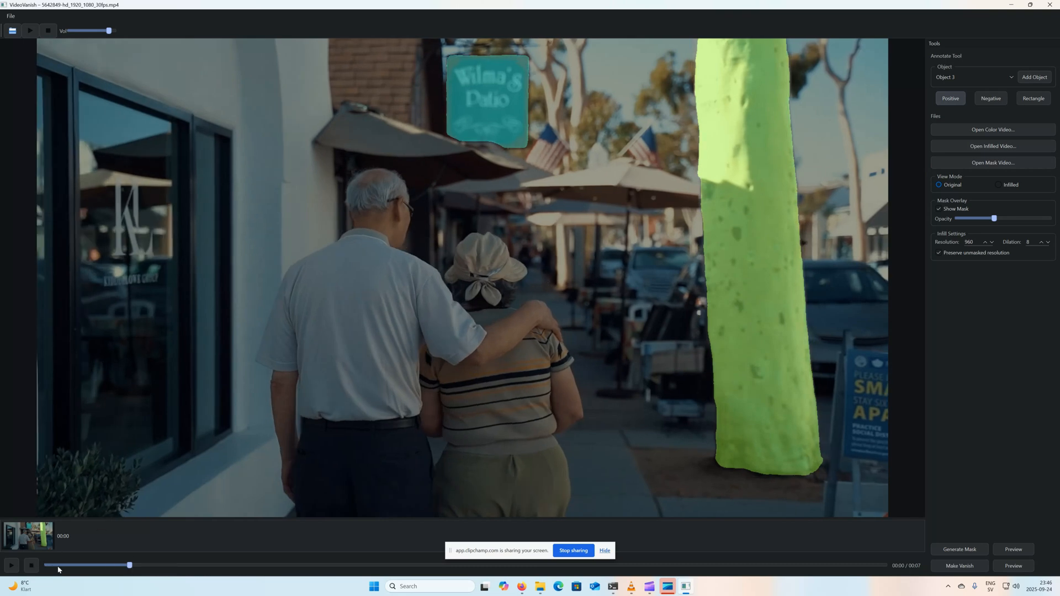
{"action": "left_click_drag", "start_coordinate": [58, 569], "coordinate": [42, 563]}
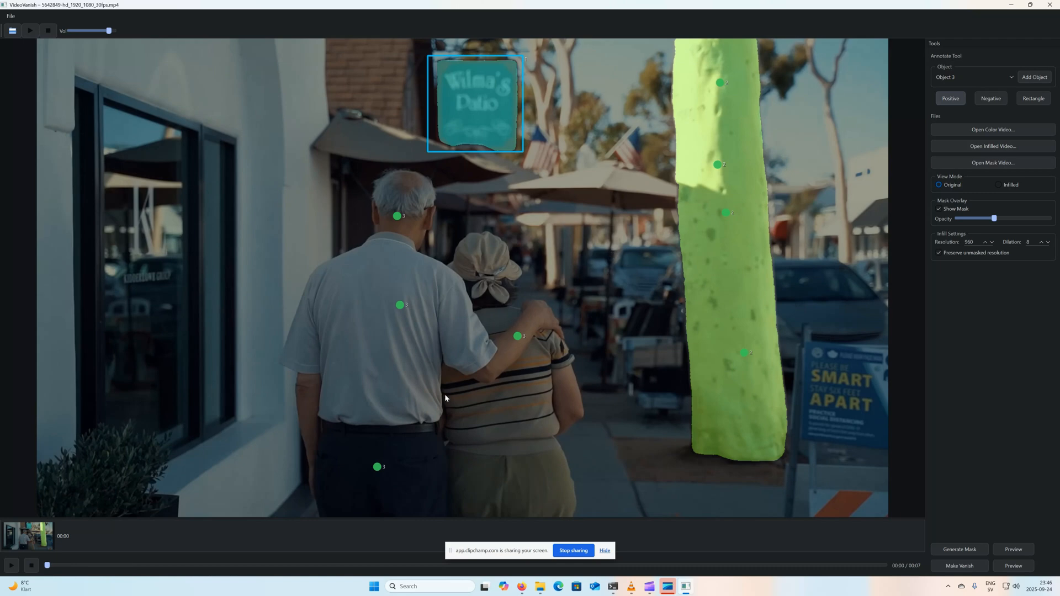
{"action": "left_click", "coordinate": [1013, 549]}
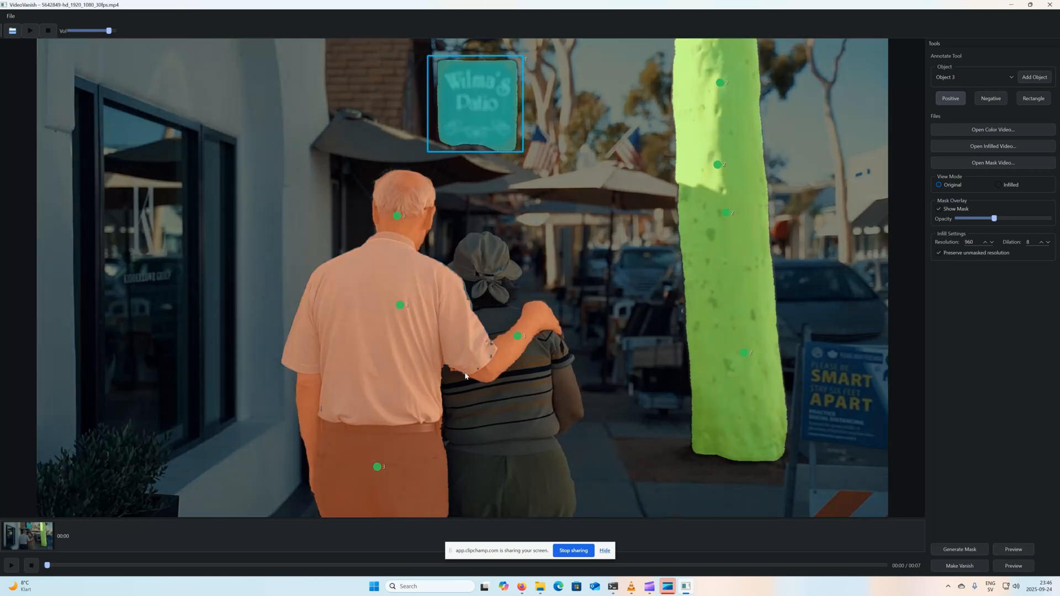
Add positive points to Object 3 at the man's sleeve edge and along his shirt's lower side, and preview the mask.
{"action": "left_click", "coordinate": [491, 356]}
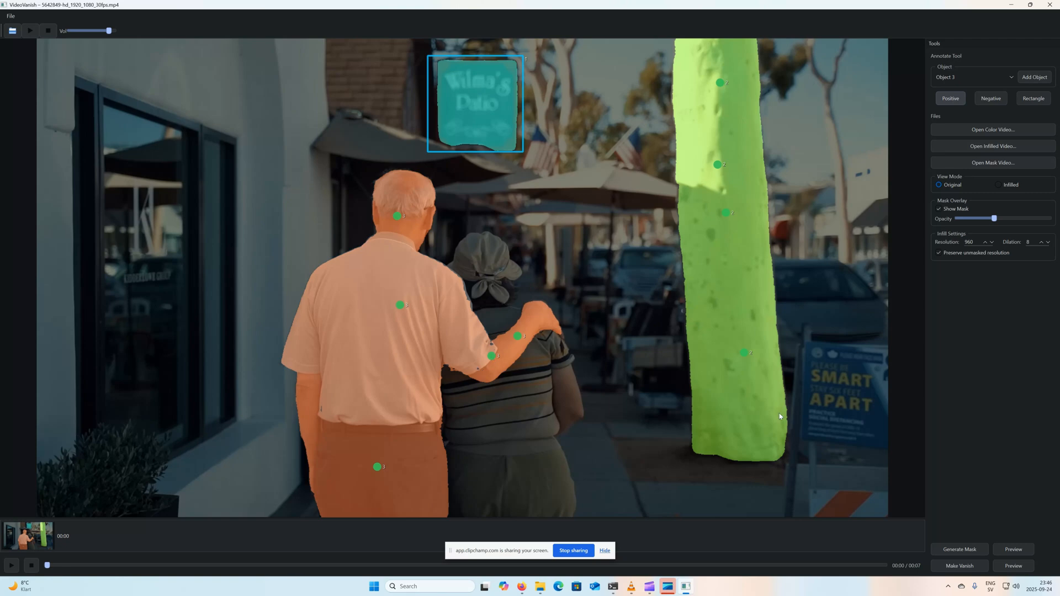
{"action": "left_click", "coordinate": [321, 409]}
{"action": "left_click", "coordinate": [1015, 549]}
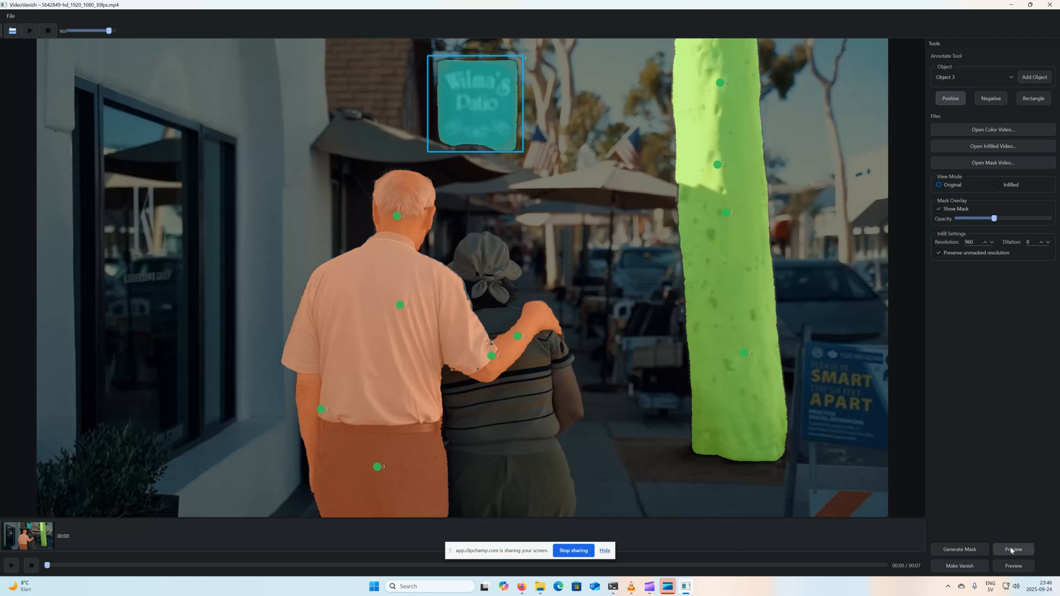
{"action": "left_click", "coordinate": [324, 390]}
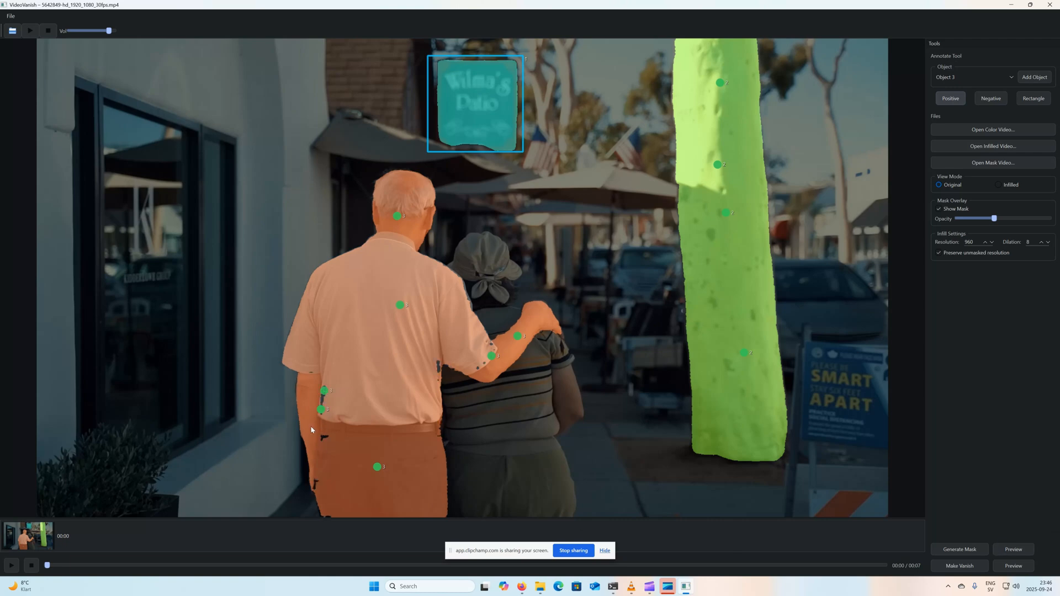
Replace Object 3's extra points along the shirt's side and sleeve edge with one positive point on the man's hanging forearm, and preview the mask.
{"action": "left_click", "coordinate": [307, 413]}
{"action": "left_click", "coordinate": [1014, 550]}
{"action": "left_click", "coordinate": [321, 409]}
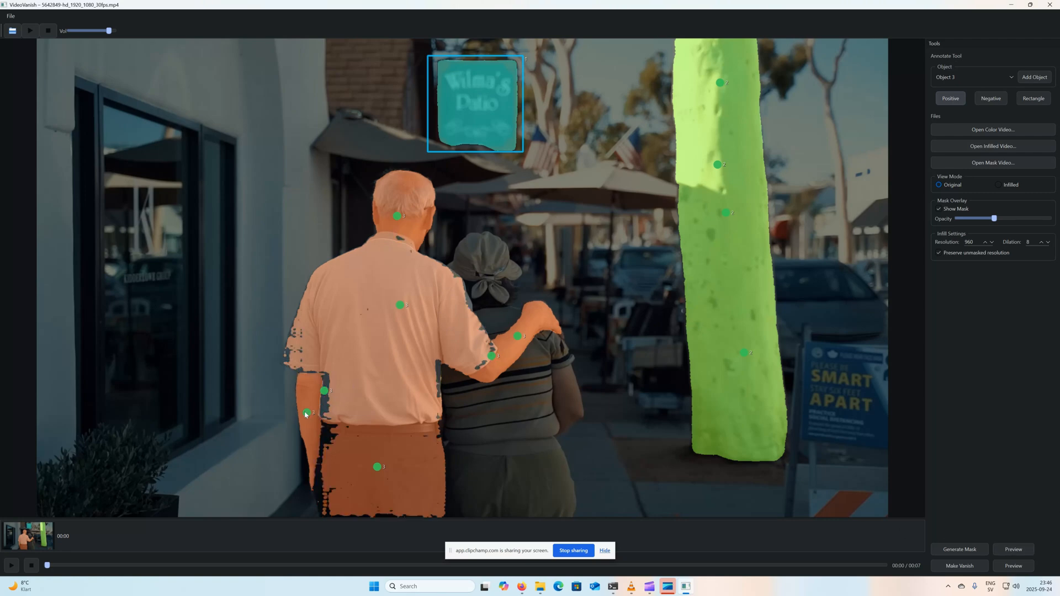
{"action": "left_click", "coordinate": [307, 413]}
{"action": "left_click", "coordinate": [324, 391]}
{"action": "left_click", "coordinate": [311, 401]}
{"action": "left_click", "coordinate": [490, 357]}
{"action": "left_click", "coordinate": [1009, 549]}
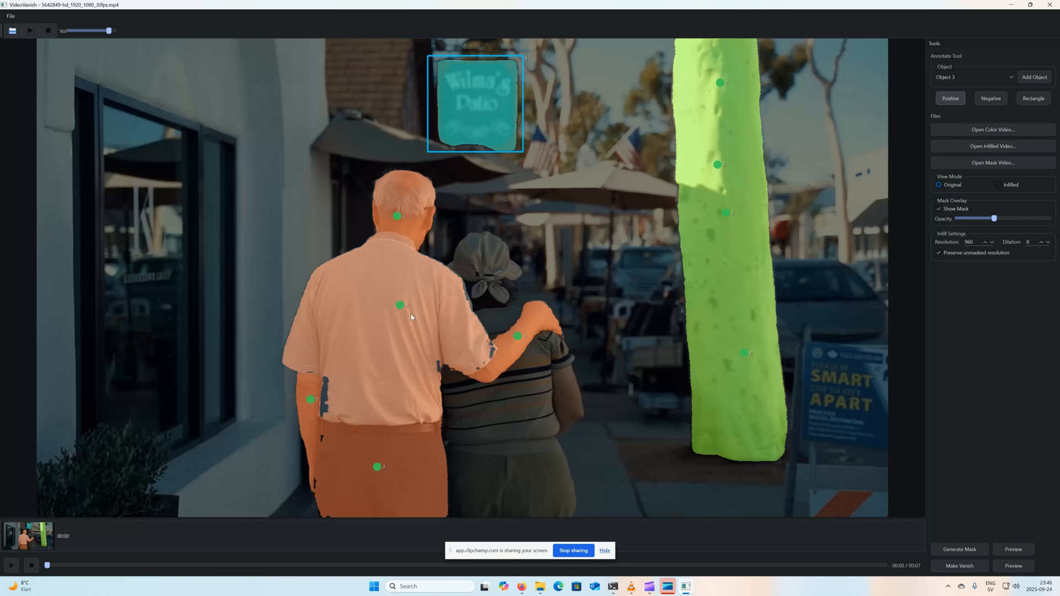
Try another positive point on the shirt's side edge, remove it together with the hanging forearm's point, and preview the mask.
{"action": "left_click", "coordinate": [325, 399]}
{"action": "left_click", "coordinate": [1014, 549]}
{"action": "right_click", "coordinate": [323, 400]}
{"action": "right_click", "coordinate": [311, 400]}
{"action": "left_click", "coordinate": [1013, 550]}
Generate the mask video for the sign, tree and man, and play it with the mask overlay.
{"action": "left_click", "coordinate": [967, 550]}
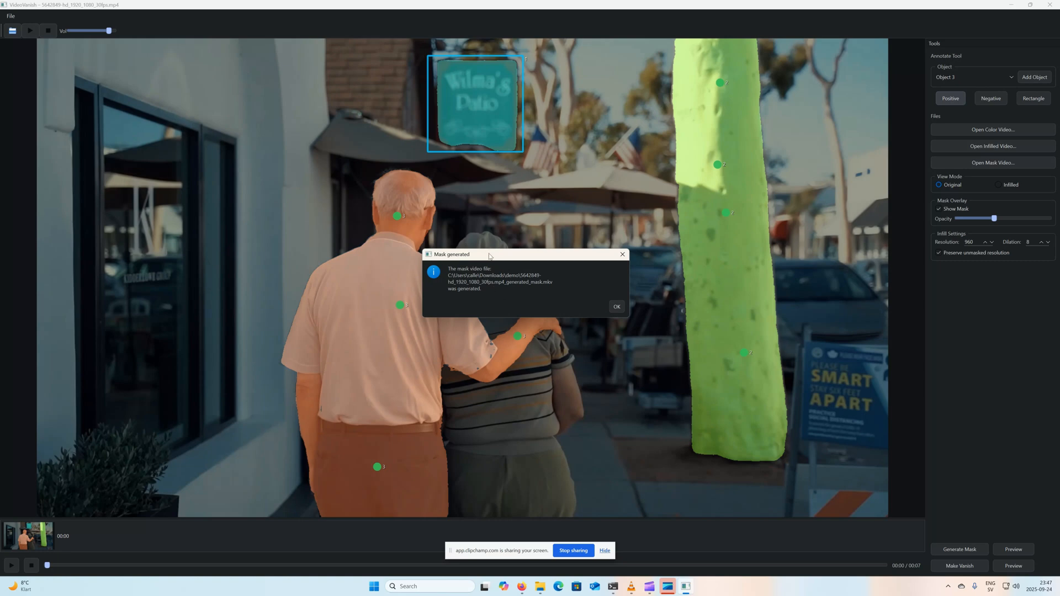
{"action": "left_click", "coordinate": [617, 307]}
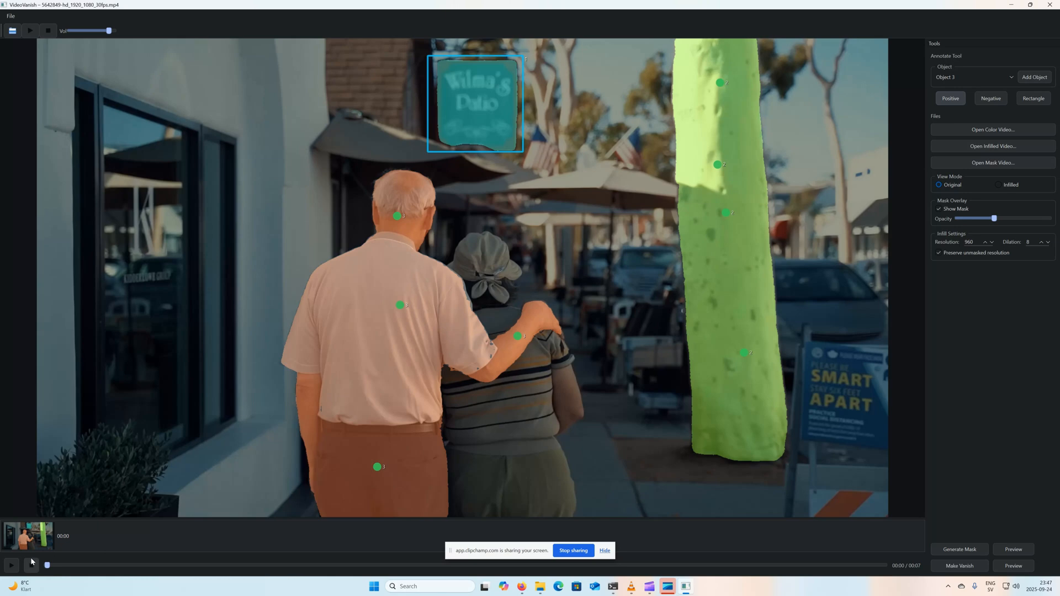
{"action": "left_click", "coordinate": [13, 569]}
At about 6 seconds, place a negative point on the woman's shirt and a positive point on the man's shirt for Object 3, and preview the mask.
{"action": "left_click", "coordinate": [992, 98]}
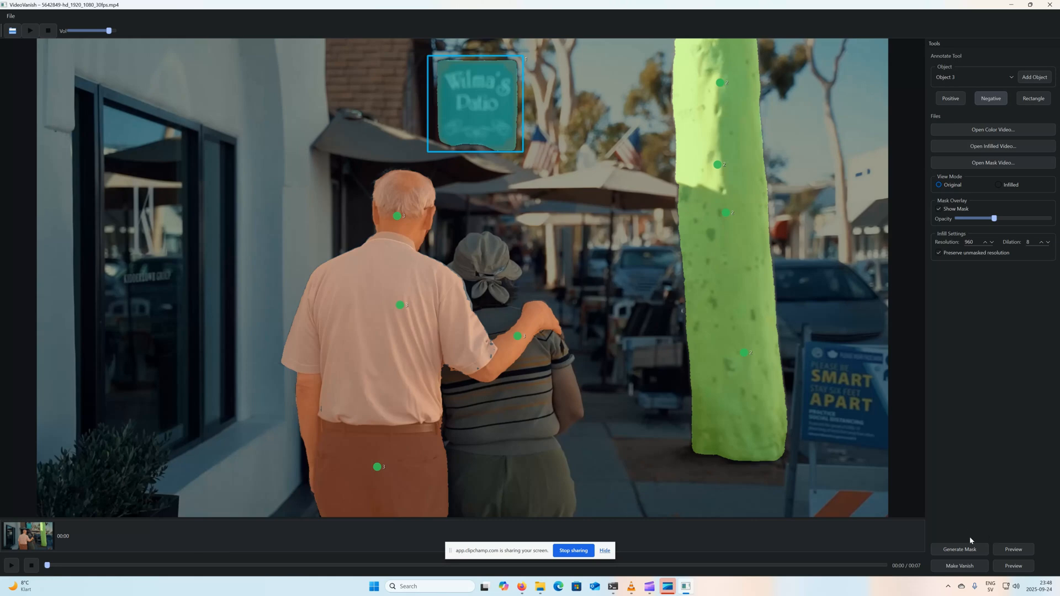
{"action": "left_click_drag", "start_coordinate": [170, 566], "coordinate": [226, 565]}
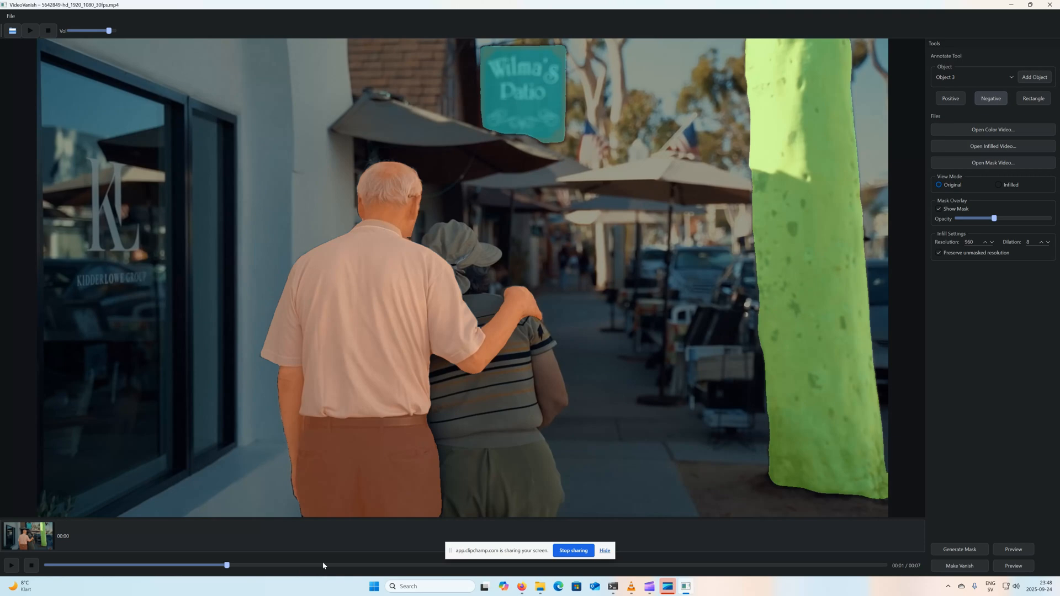
{"action": "left_click_drag", "start_coordinate": [323, 566], "coordinate": [395, 566]}
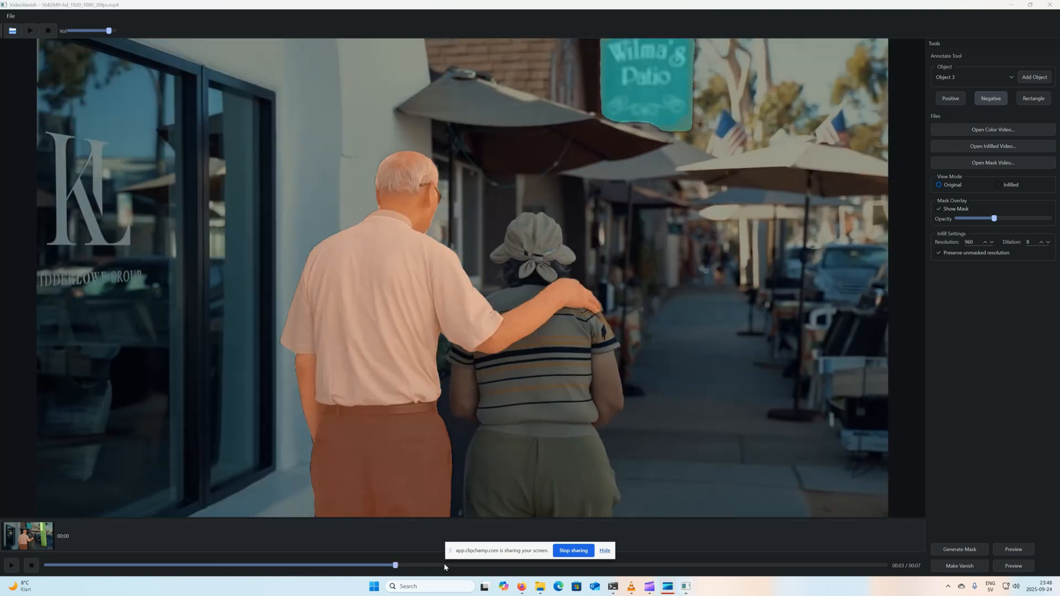
{"action": "left_click", "coordinate": [700, 565]}
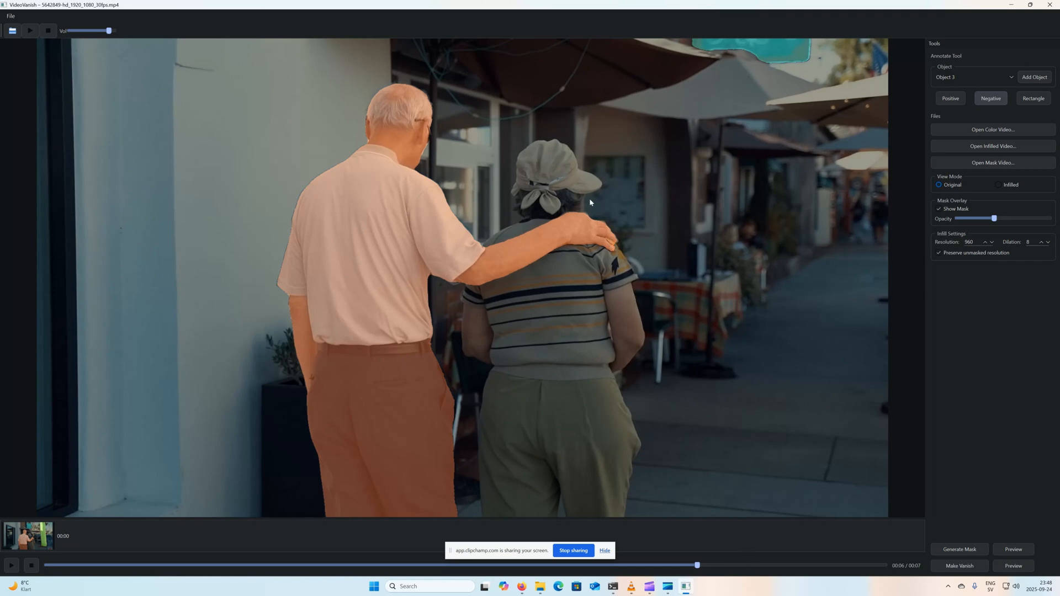
{"action": "left_click", "coordinate": [760, 566]}
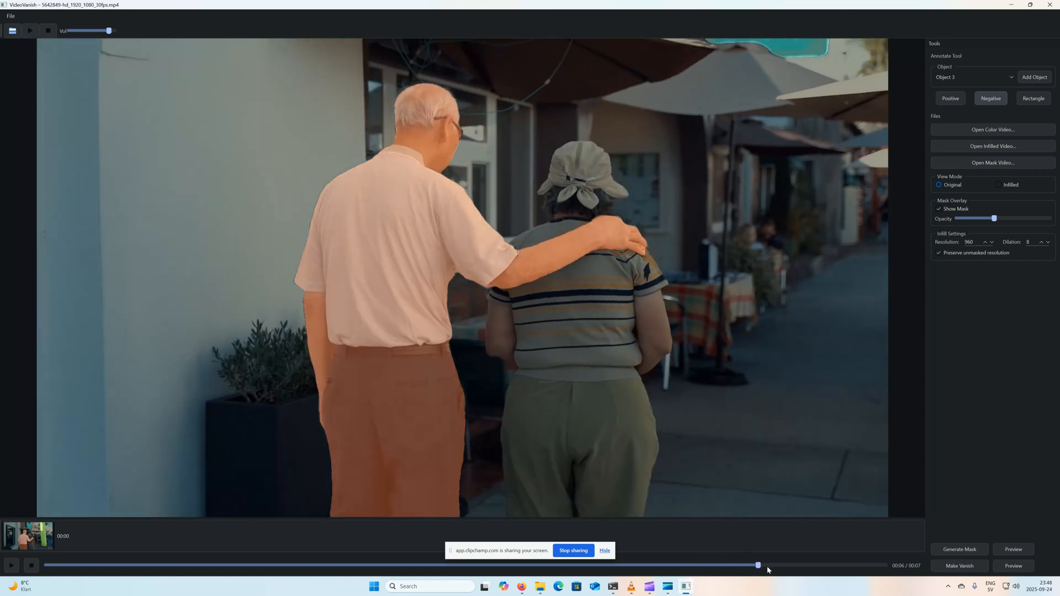
{"action": "left_click", "coordinate": [575, 332]}
{"action": "left_click", "coordinate": [951, 97]}
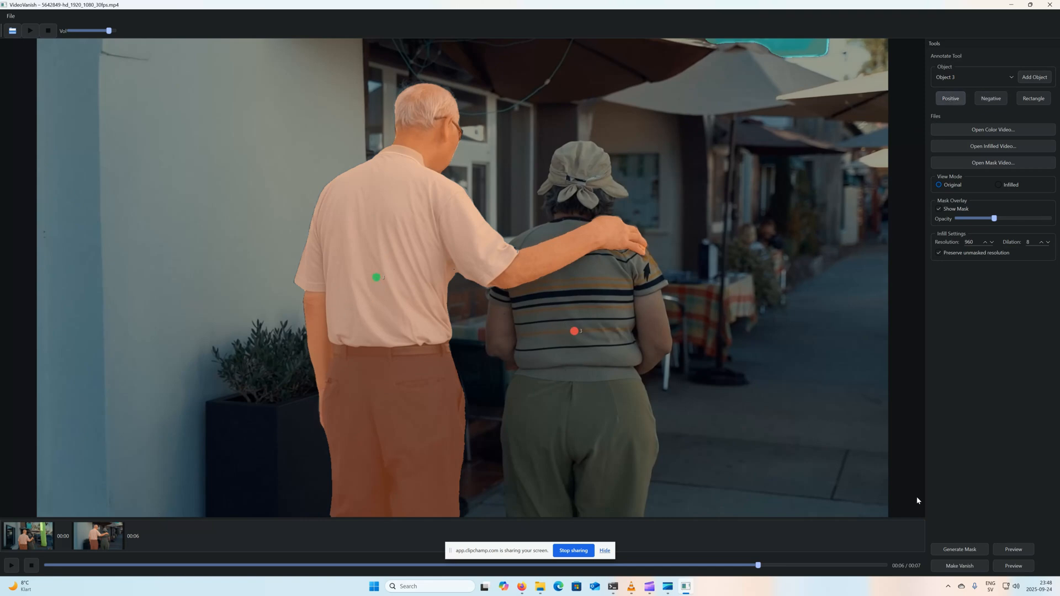
{"action": "left_click", "coordinate": [1013, 549]}
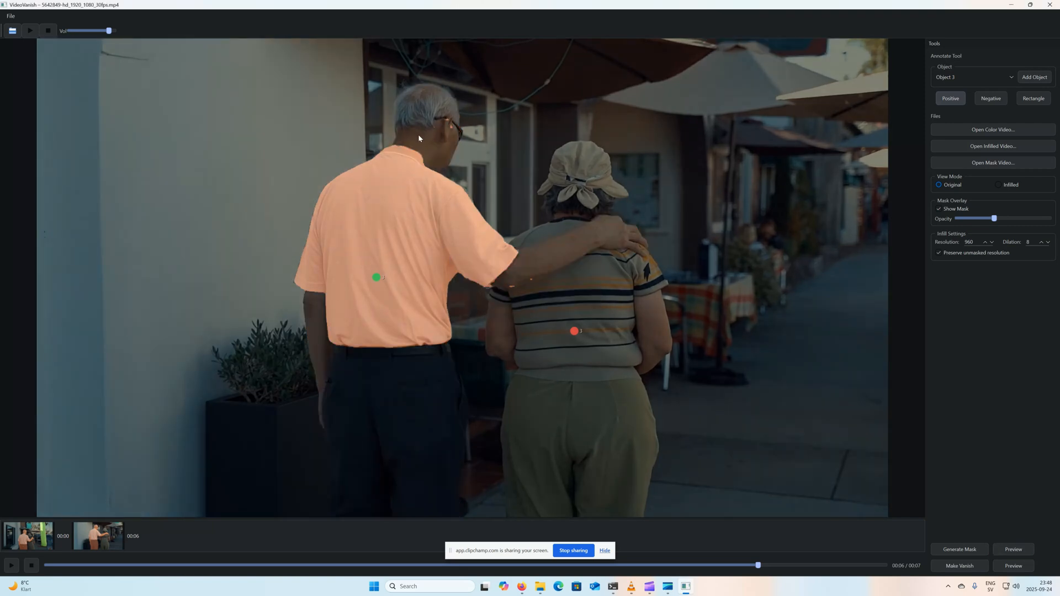
Add positive points on the man's neck and trousers in the 00:06 frame and preview the mask.
{"action": "left_click", "coordinate": [421, 133]}
{"action": "left_click", "coordinate": [405, 434]}
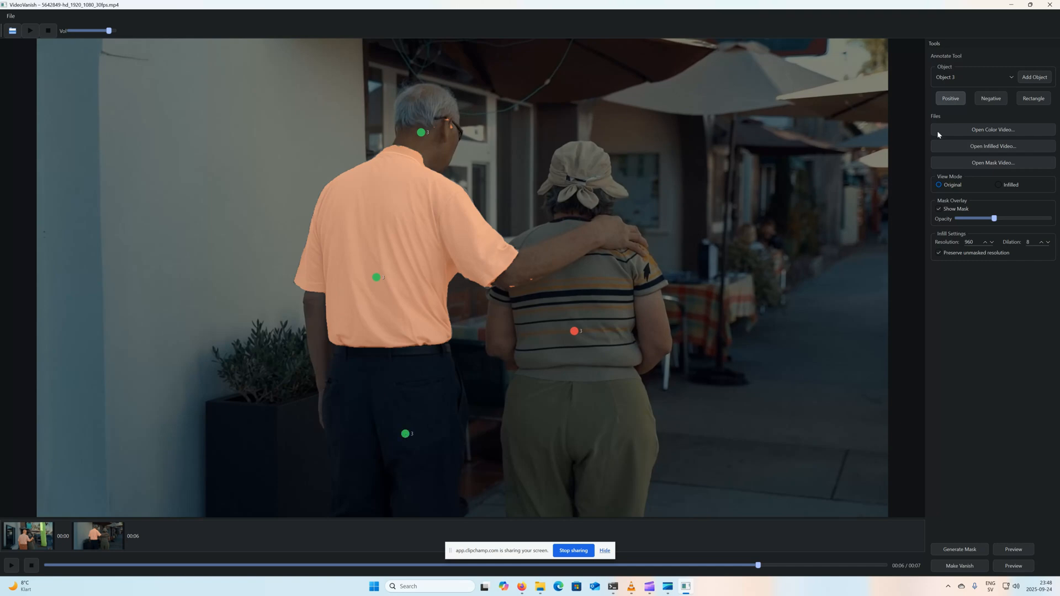
{"action": "left_click", "coordinate": [1002, 545]}
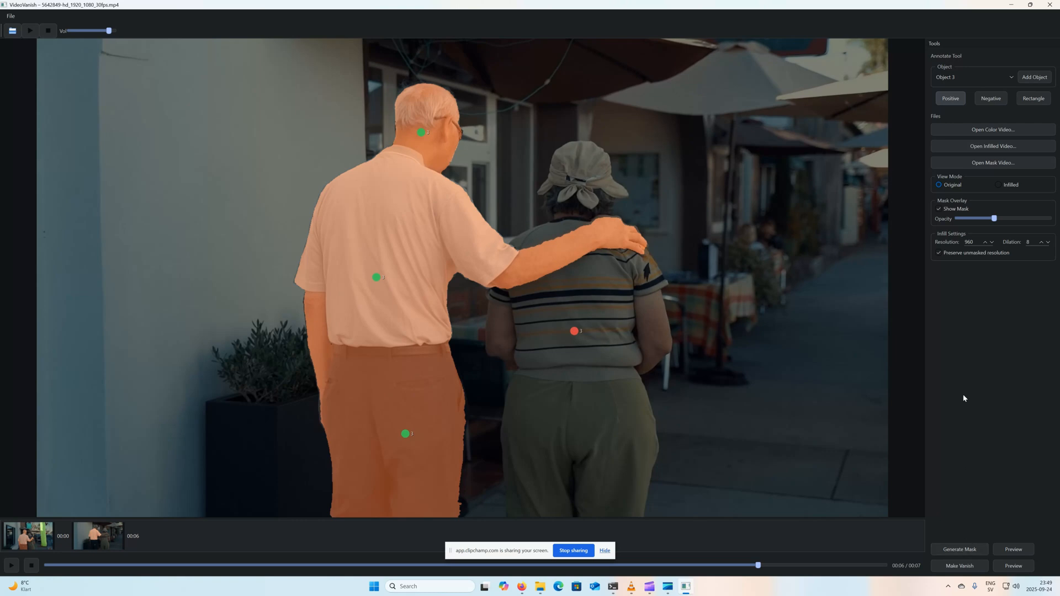
Regenerate the mask video with the 00:06 annotations and check the overlay at about 3 seconds and during playback.
{"action": "left_click", "coordinate": [969, 550]}
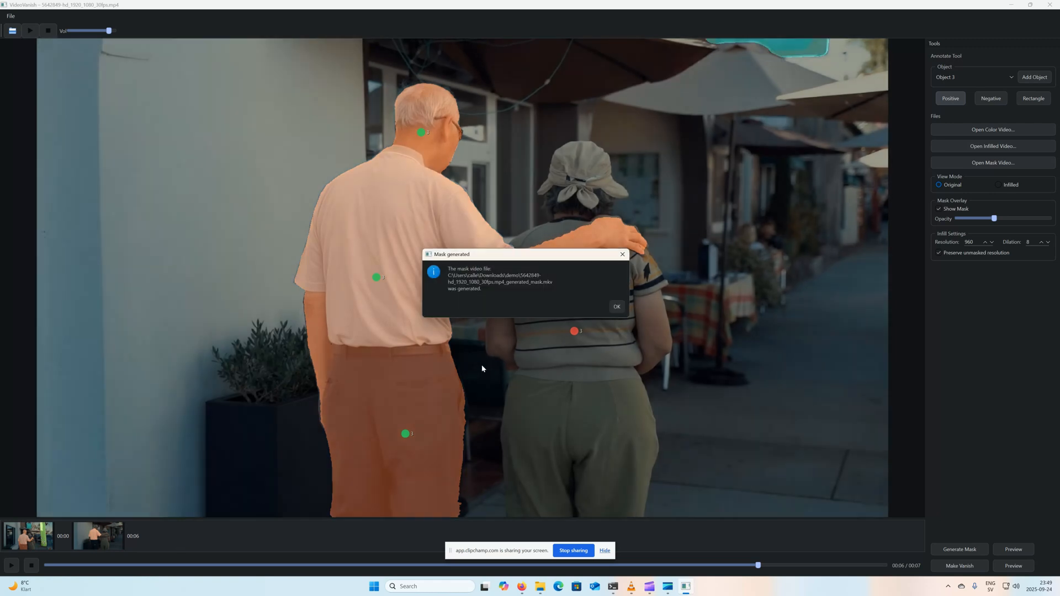
{"action": "left_click", "coordinate": [617, 307]}
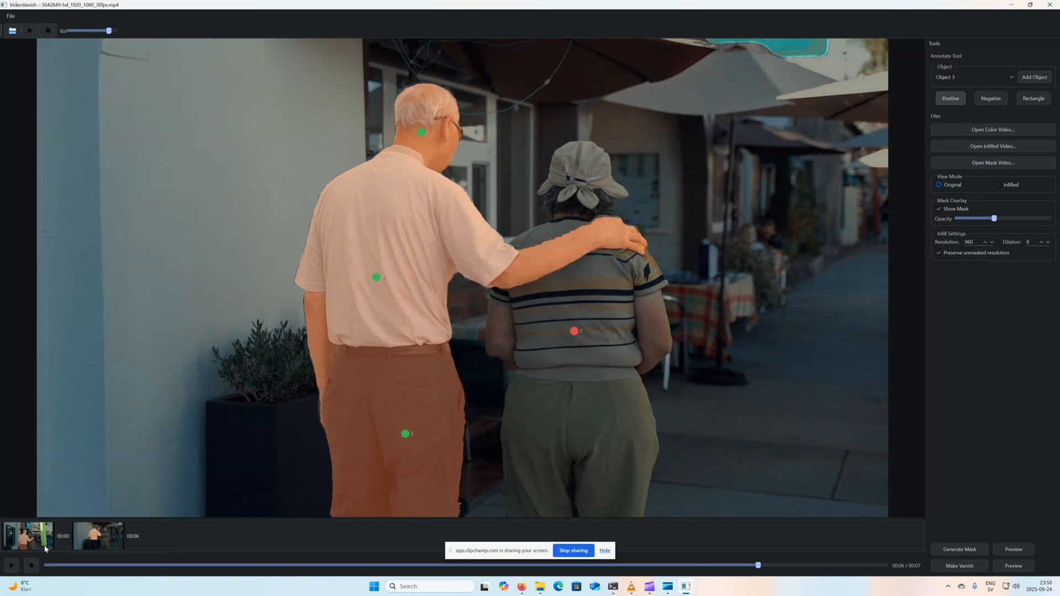
{"action": "left_click", "coordinate": [418, 565]}
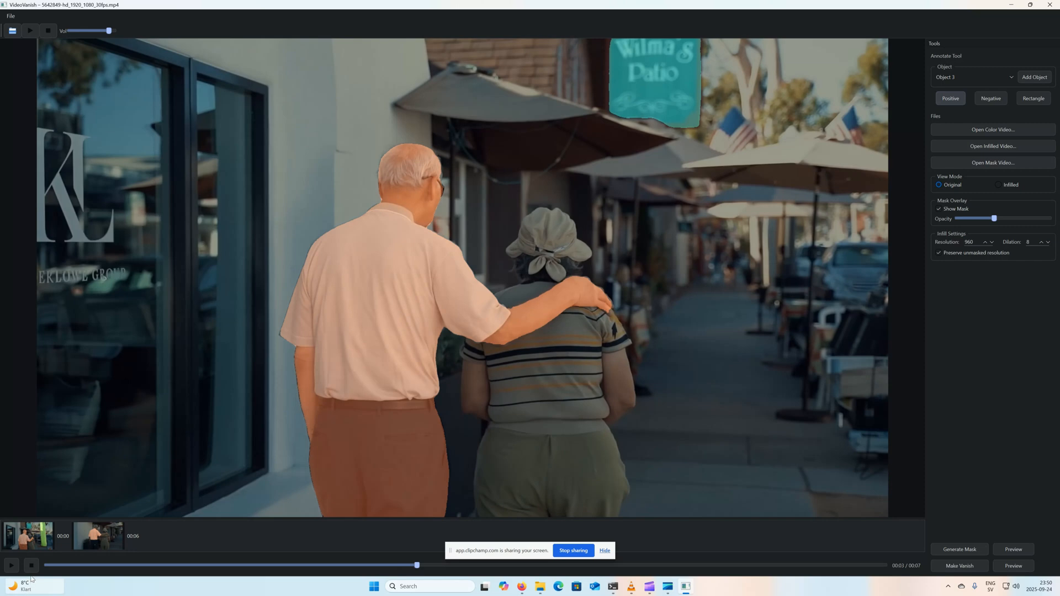
{"action": "left_click", "coordinate": [16, 570]}
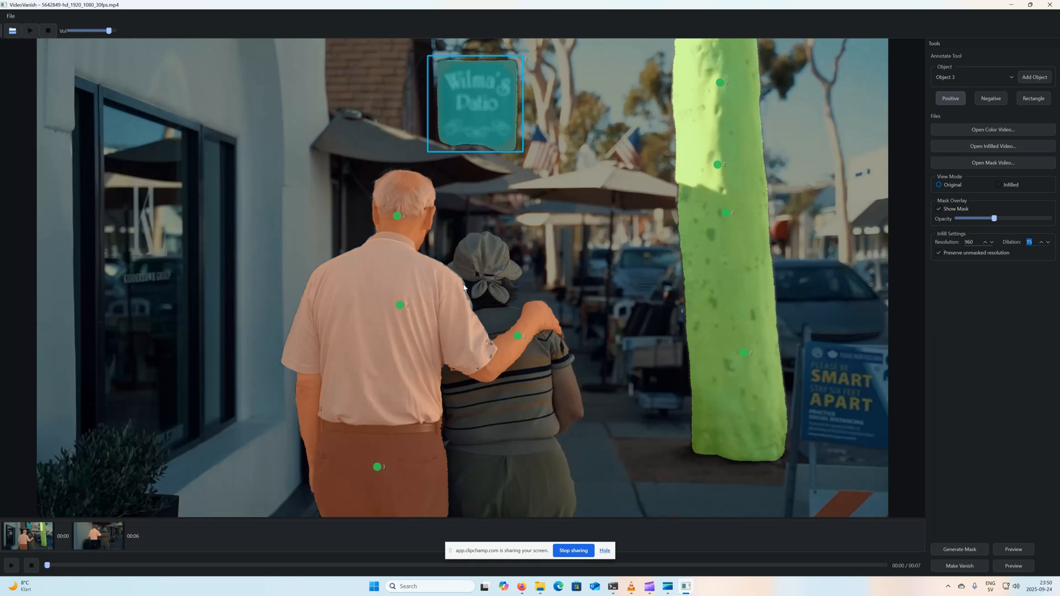
Set the infill dilation to 20 and preview the object removal on the first frame.
{"action": "left_click", "coordinate": [1041, 242]}
{"action": "left_click", "coordinate": [1041, 242]}
{"action": "left_click", "coordinate": [1013, 568]}
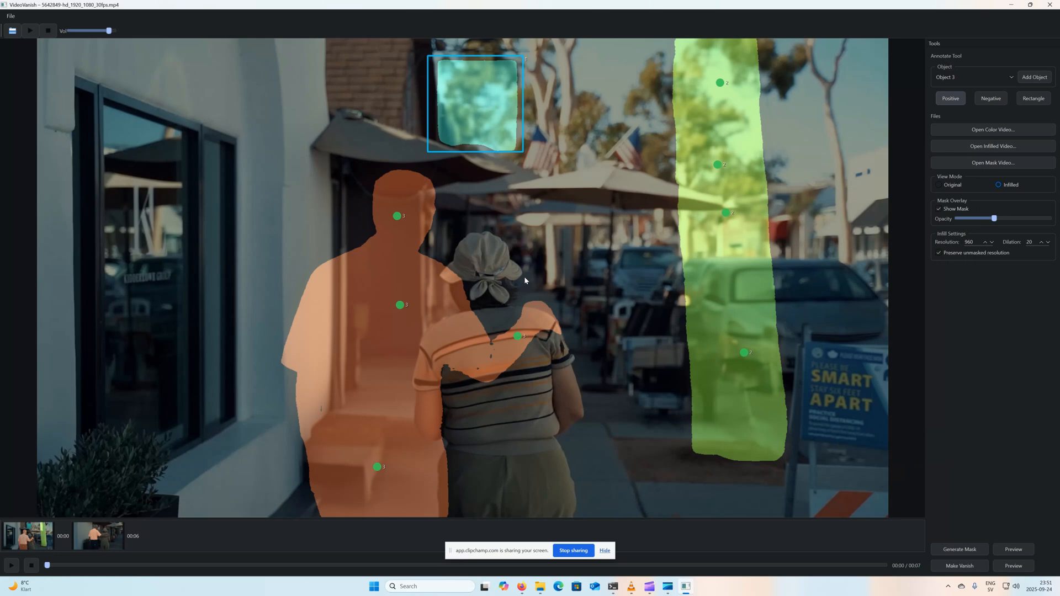
Toggle the mask overlay off and on to inspect the infilled first frame, and remove the stray point on the pavement.
{"action": "left_click", "coordinate": [944, 211]}
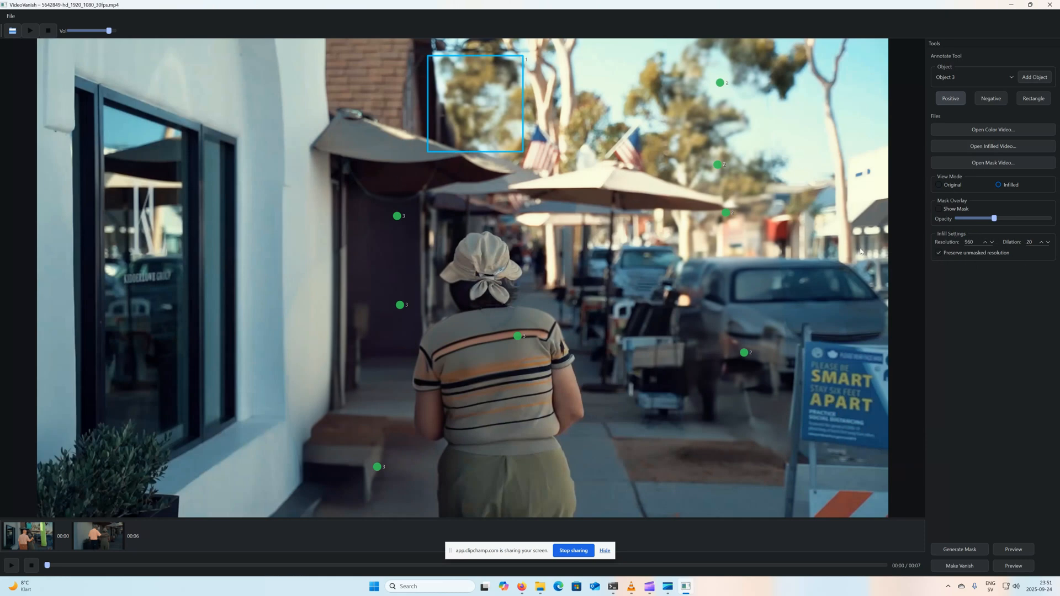
{"action": "left_click", "coordinate": [942, 209]}
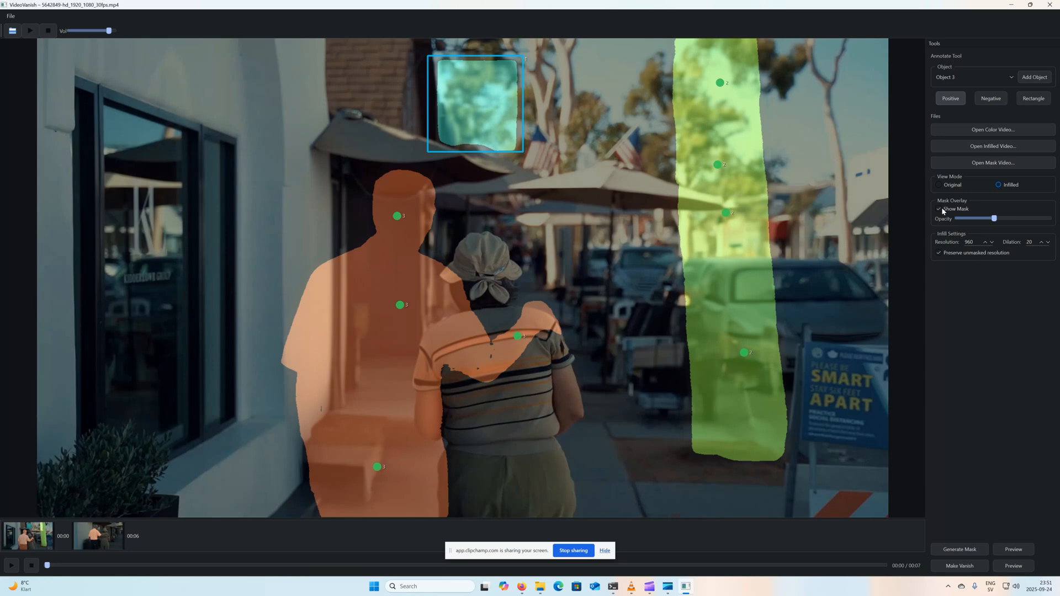
{"action": "left_click", "coordinate": [942, 208]}
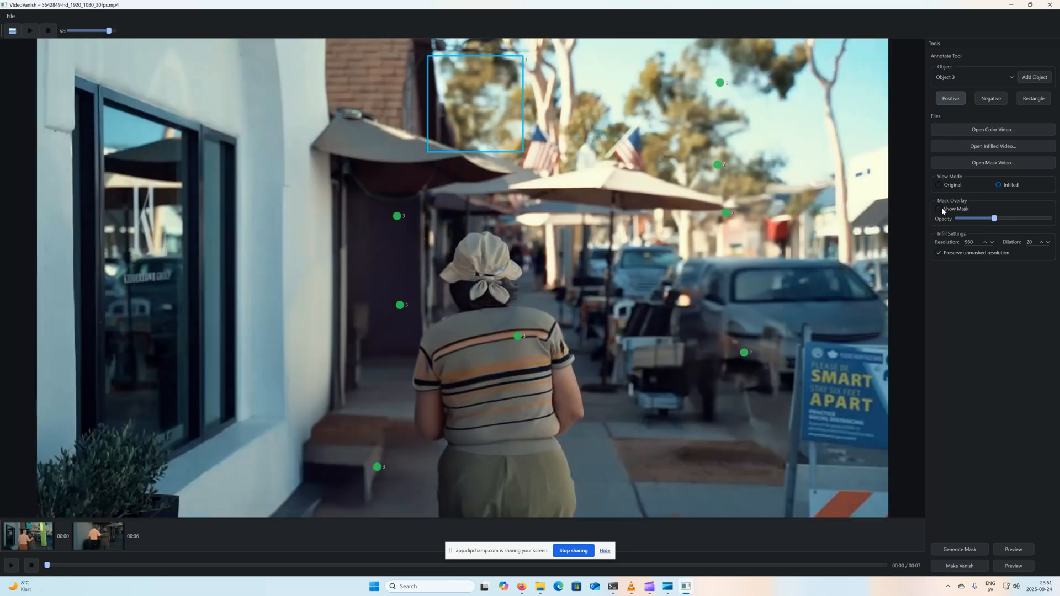
{"action": "left_click", "coordinate": [942, 208]}
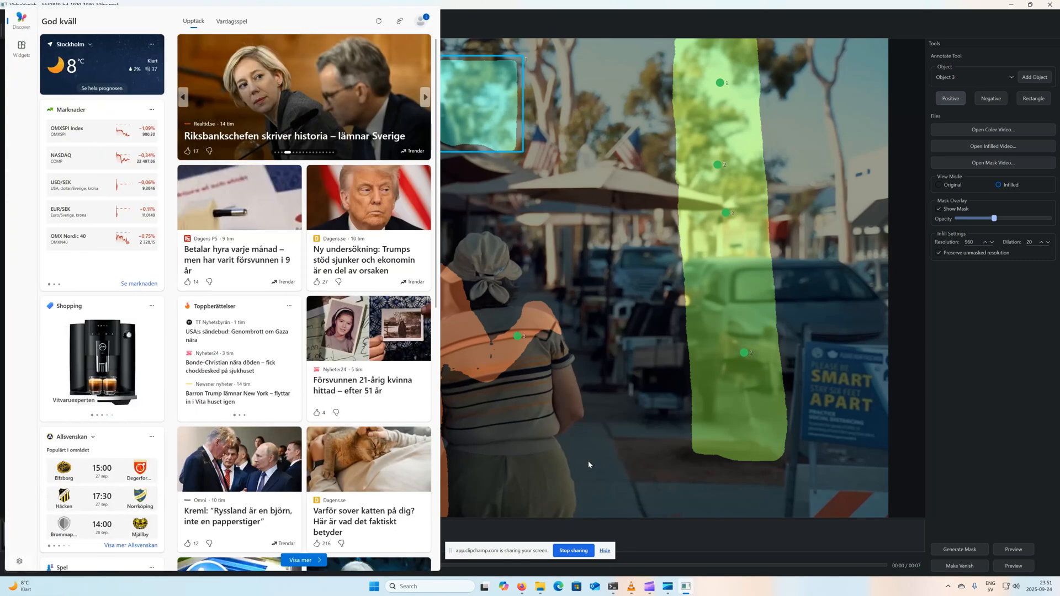
{"action": "left_click", "coordinate": [588, 461]}
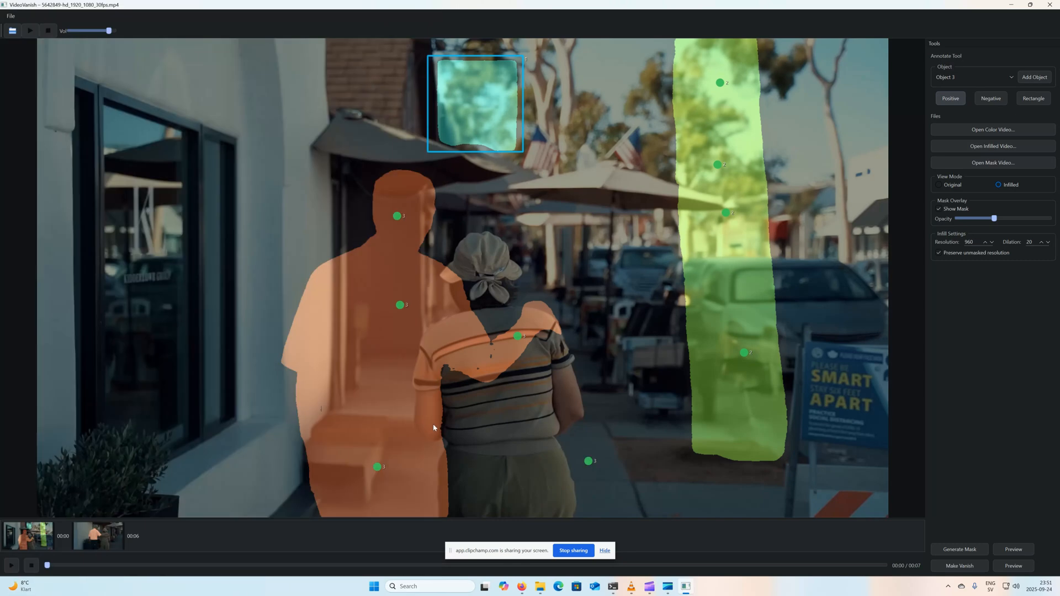
{"action": "right_click", "coordinate": [590, 462]}
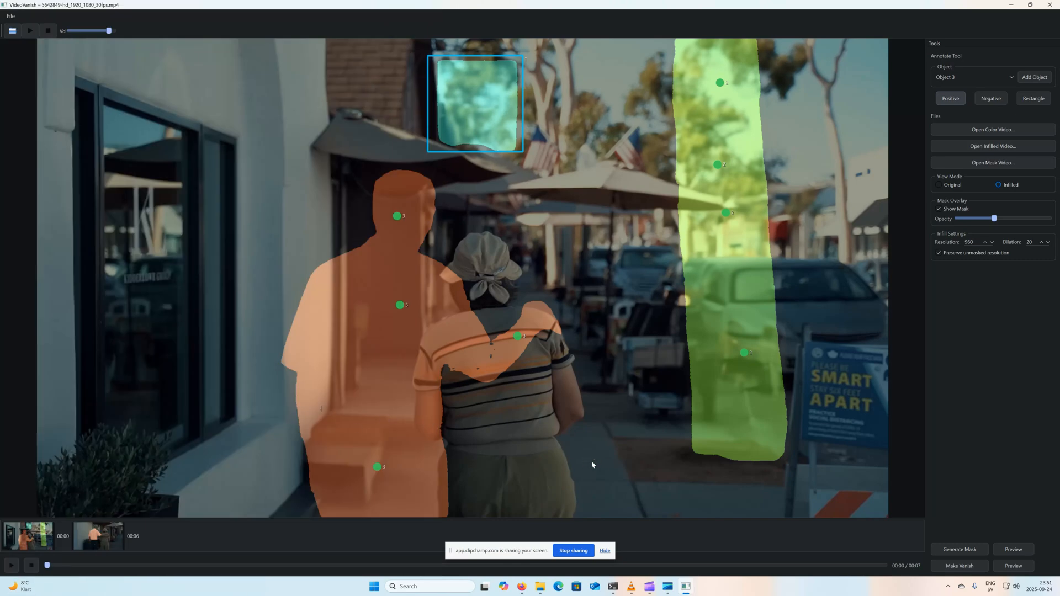
Play the preview briefly, return to the first frame and generate the infilled video with the masked objects removed.
{"action": "left_click", "coordinate": [15, 566]}
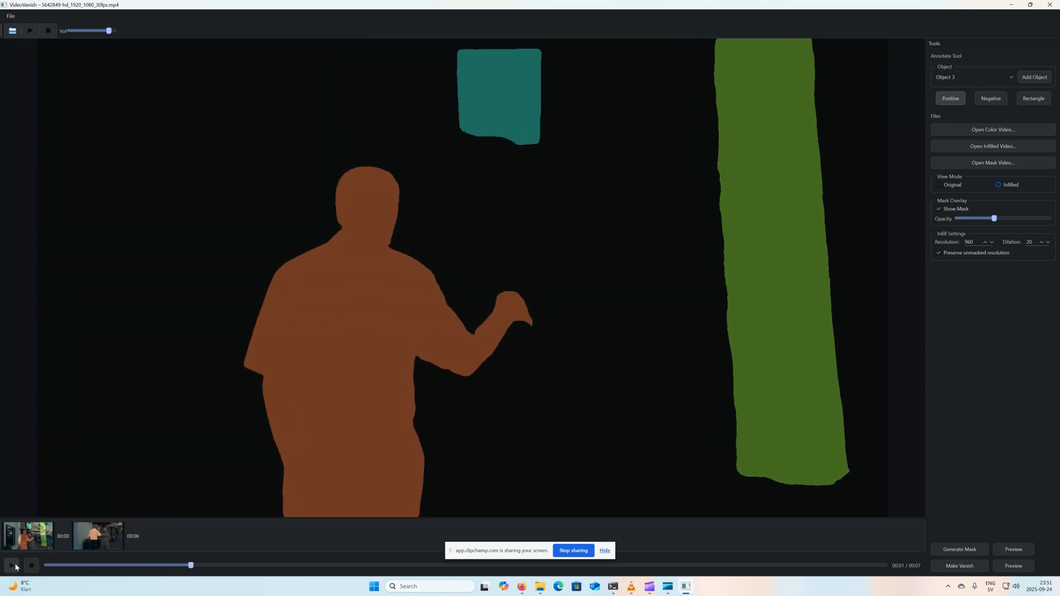
{"action": "left_click", "coordinate": [38, 539]}
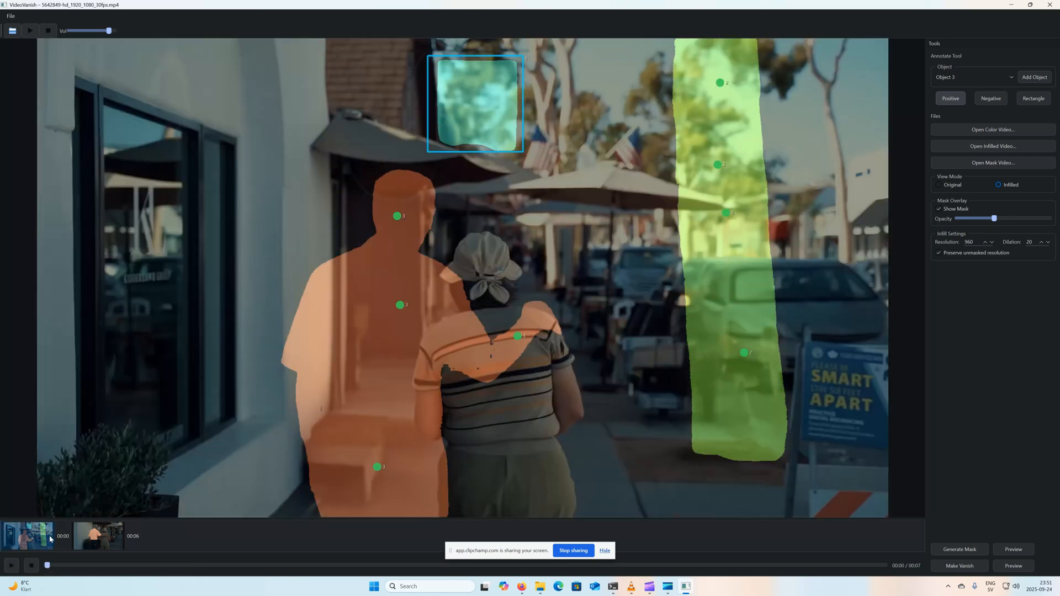
{"action": "left_click", "coordinate": [973, 567]}
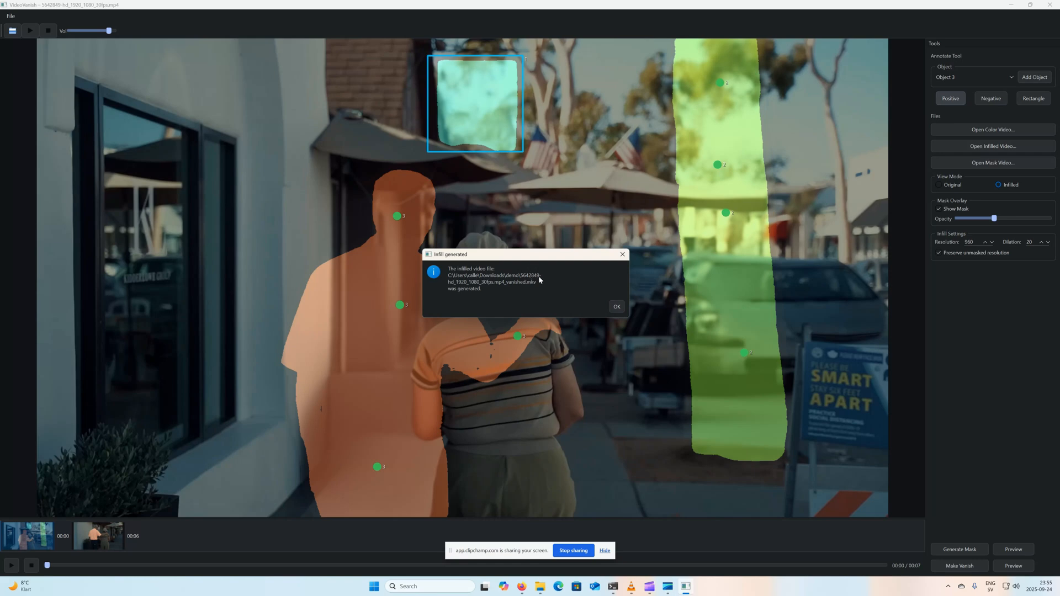
{"action": "left_click", "coordinate": [618, 307]}
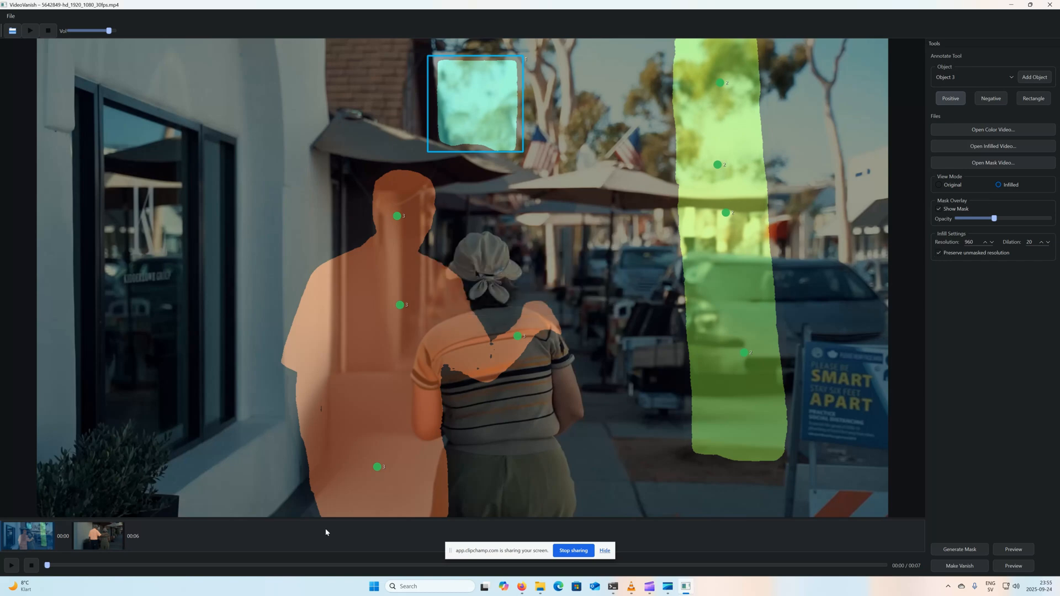
Play the infilled video, hide the mask overlay and compare the original and infilled views at about 3 seconds.
{"action": "left_click", "coordinate": [10, 566]}
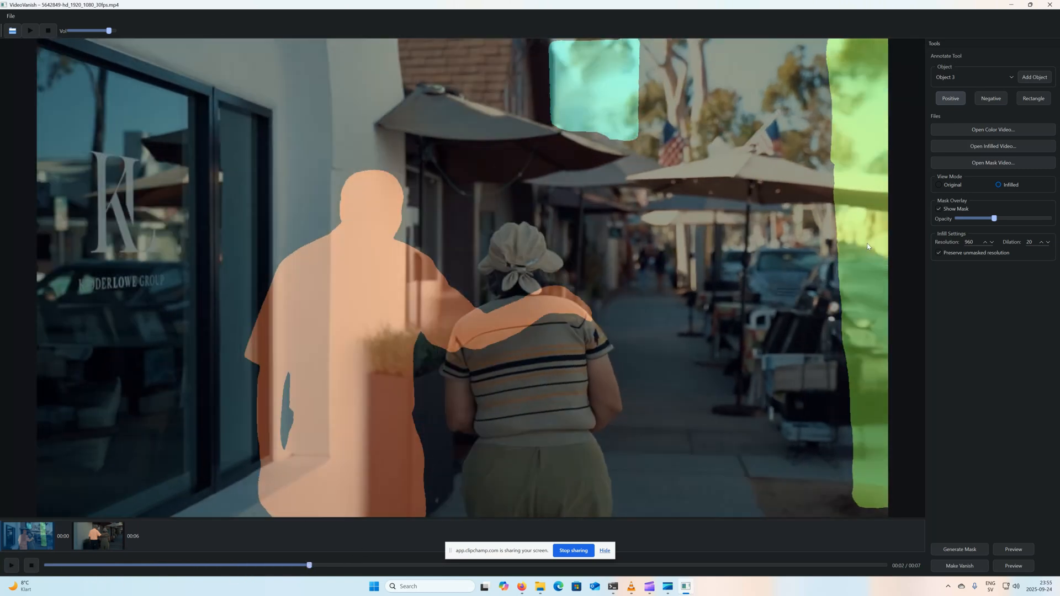
{"action": "left_click", "coordinate": [939, 212]}
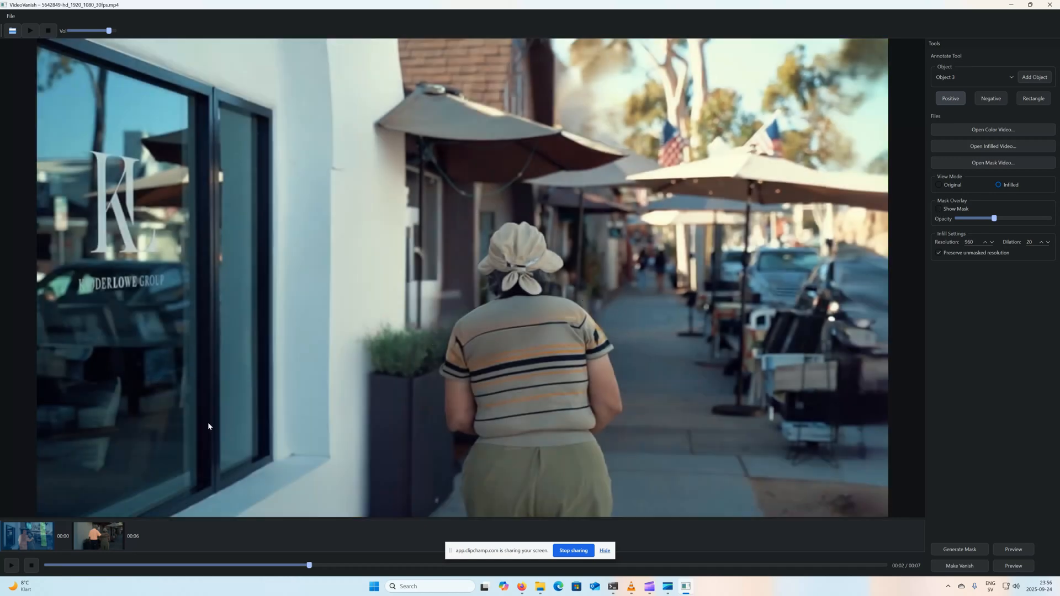
{"action": "left_click", "coordinate": [13, 565]}
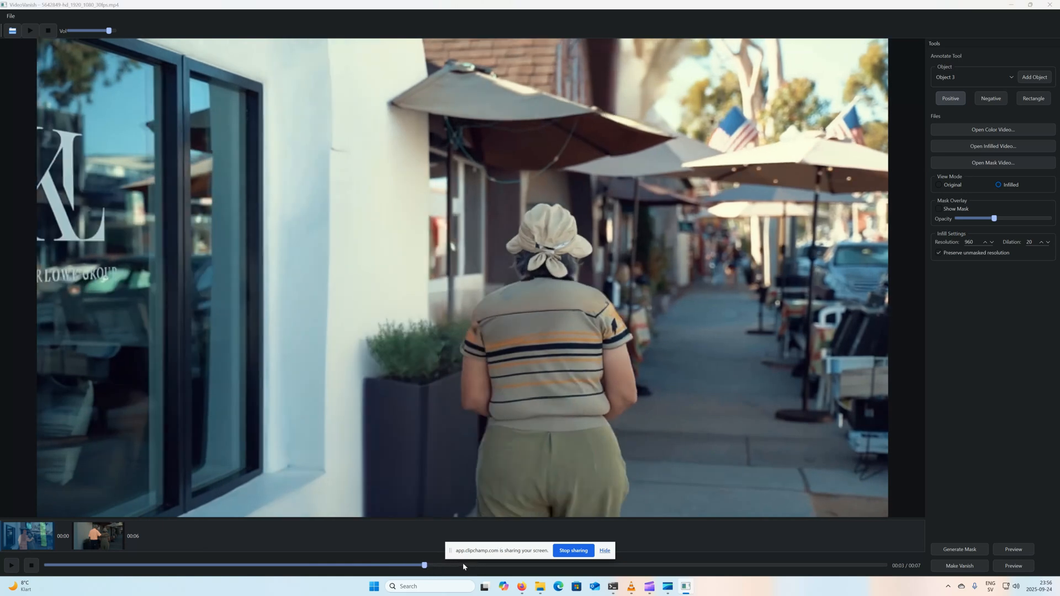
{"action": "left_click", "coordinate": [957, 185]}
{"action": "left_click", "coordinate": [1002, 185]}
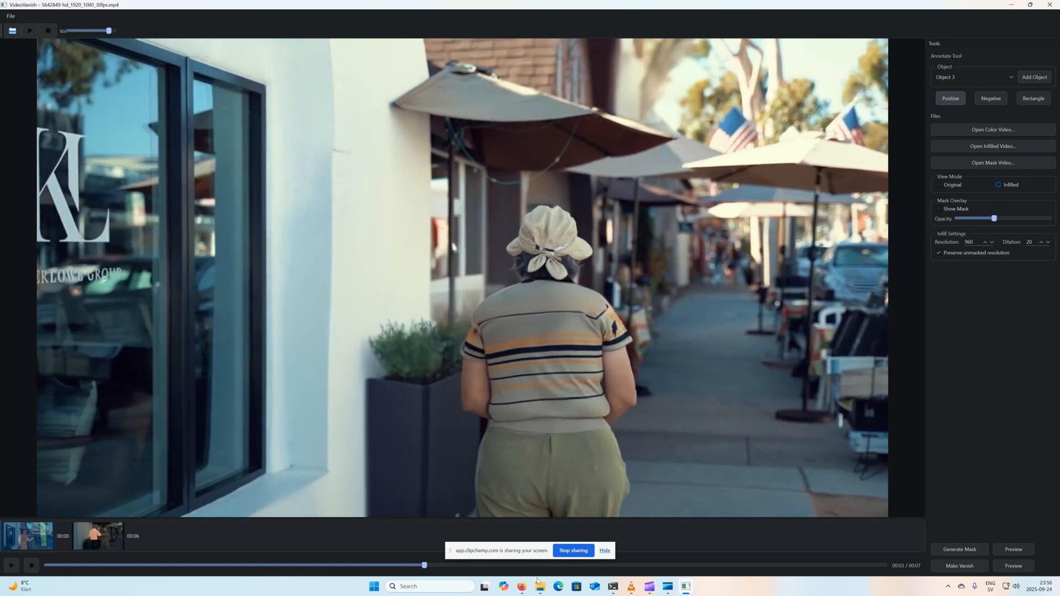
Switch to the demo folder in File Explorer and play 5642849-hd_1920_1080_30fps.mp4_vanished.mkv in VLC media player.
{"action": "mouse_move", "coordinate": [537, 587]}
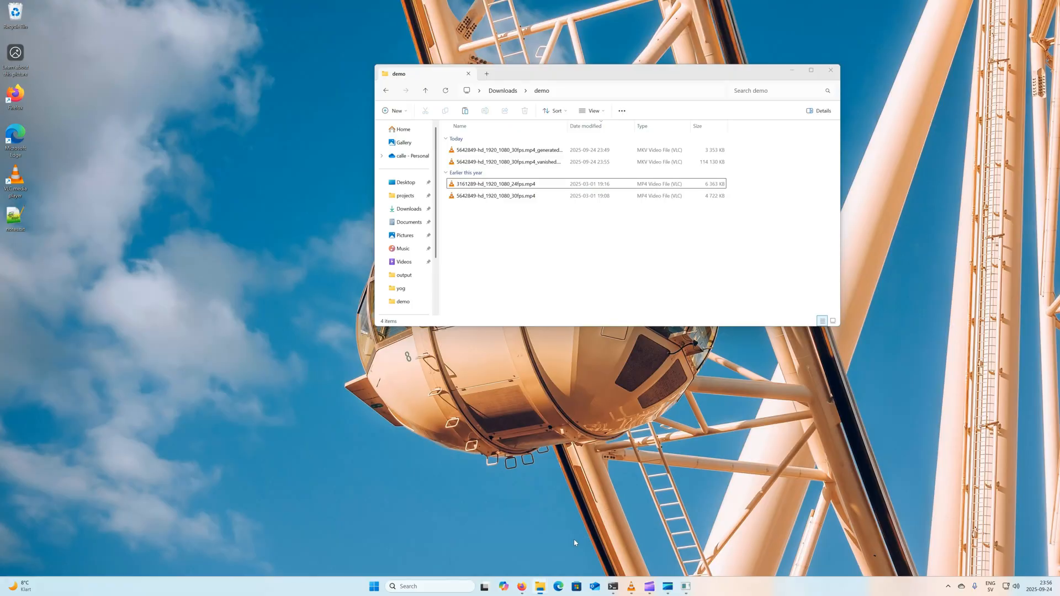
{"action": "left_click", "coordinate": [585, 544]}
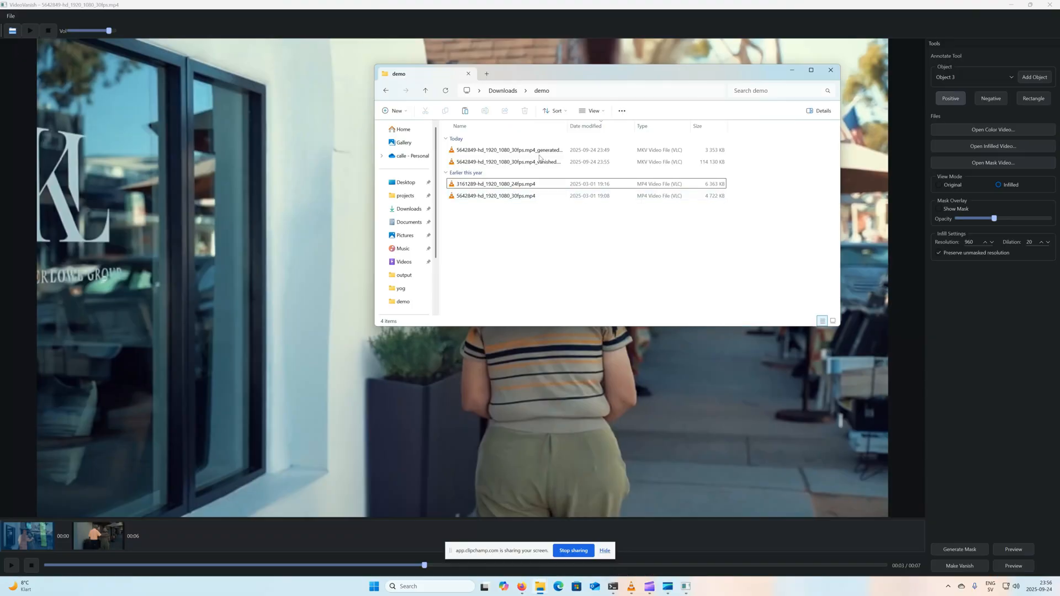
{"action": "double_click", "coordinate": [519, 162]}
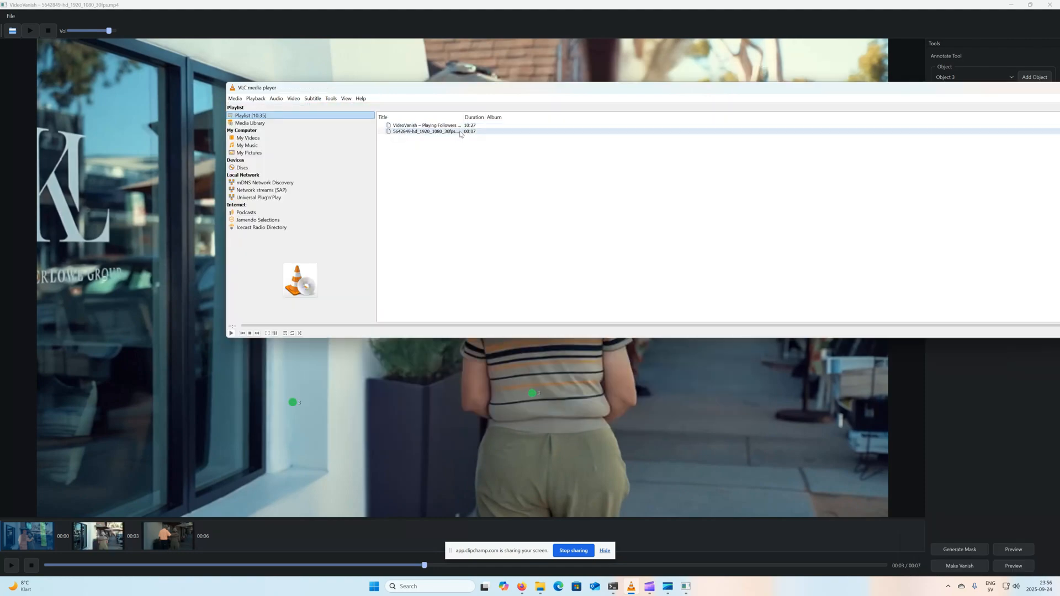
{"action": "double_click", "coordinate": [461, 131]}
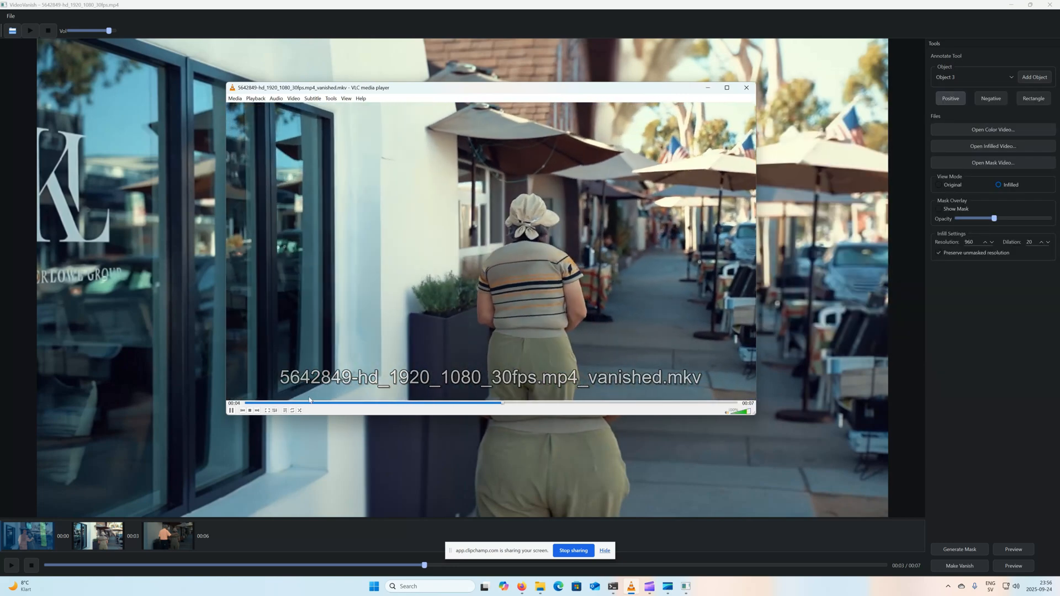
Replay the vanished video from near its start, stop playback and return to VideoVanish.
{"action": "left_click", "coordinate": [307, 403]}
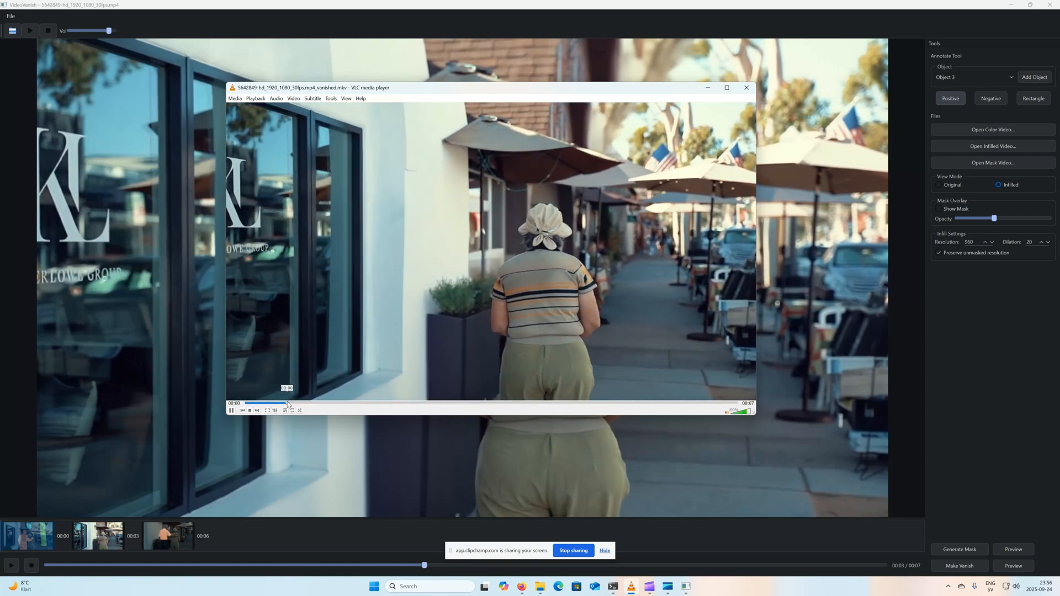
{"action": "left_click", "coordinate": [281, 403]}
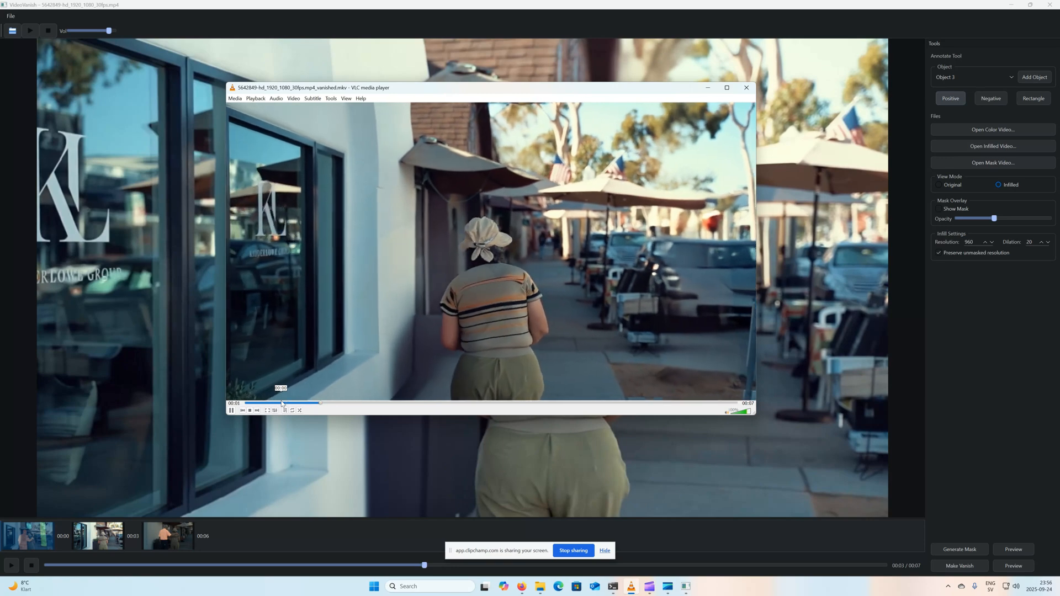
{"action": "left_click", "coordinate": [250, 411]}
{"action": "left_click", "coordinate": [523, 417]}
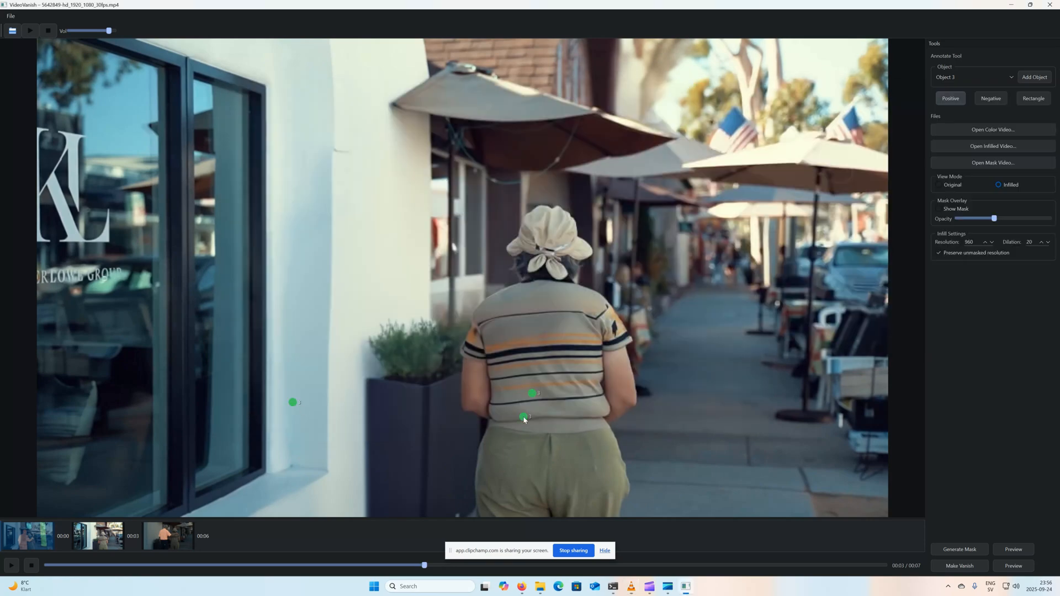